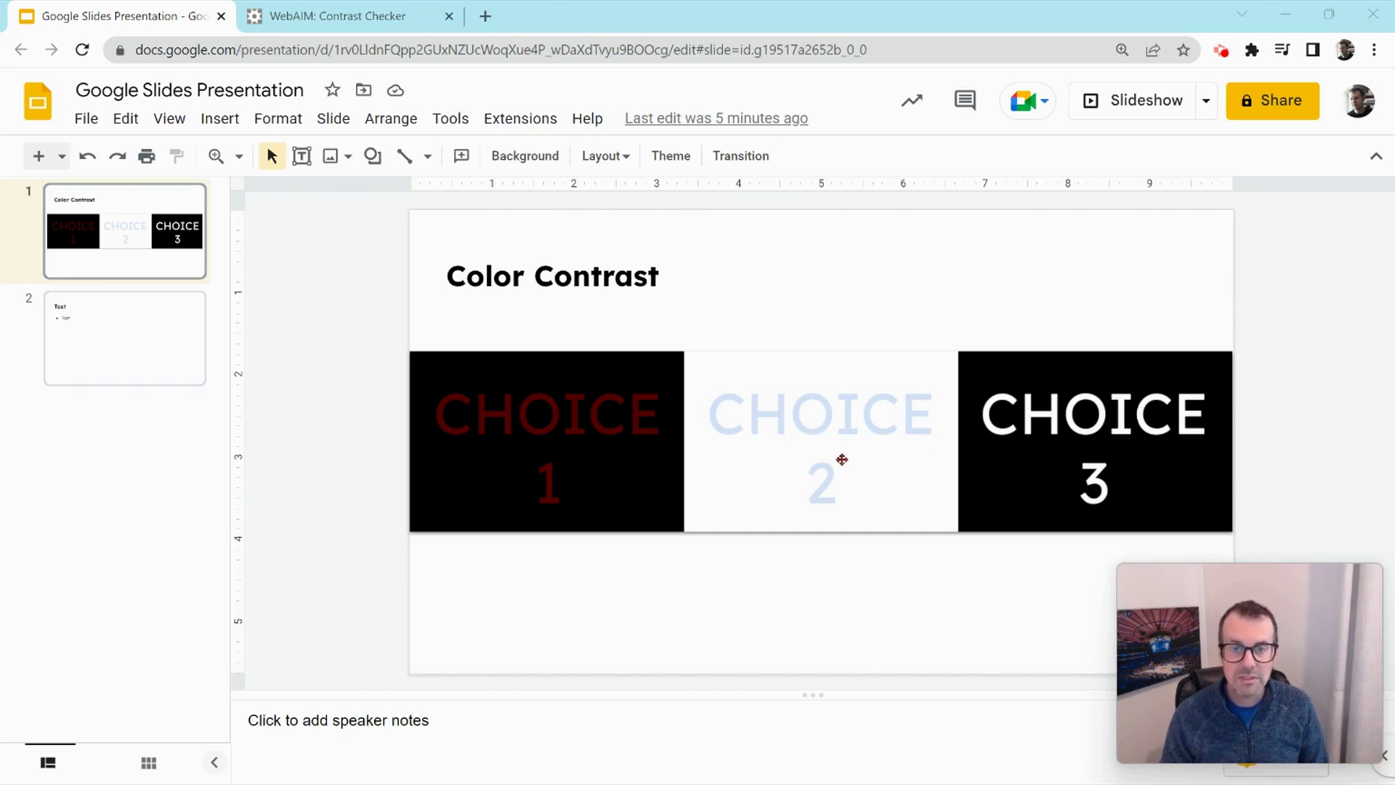
Step: On slide 2, select the title word 'Text' and pick the custom pale green #d6e4ca
click(135, 377)
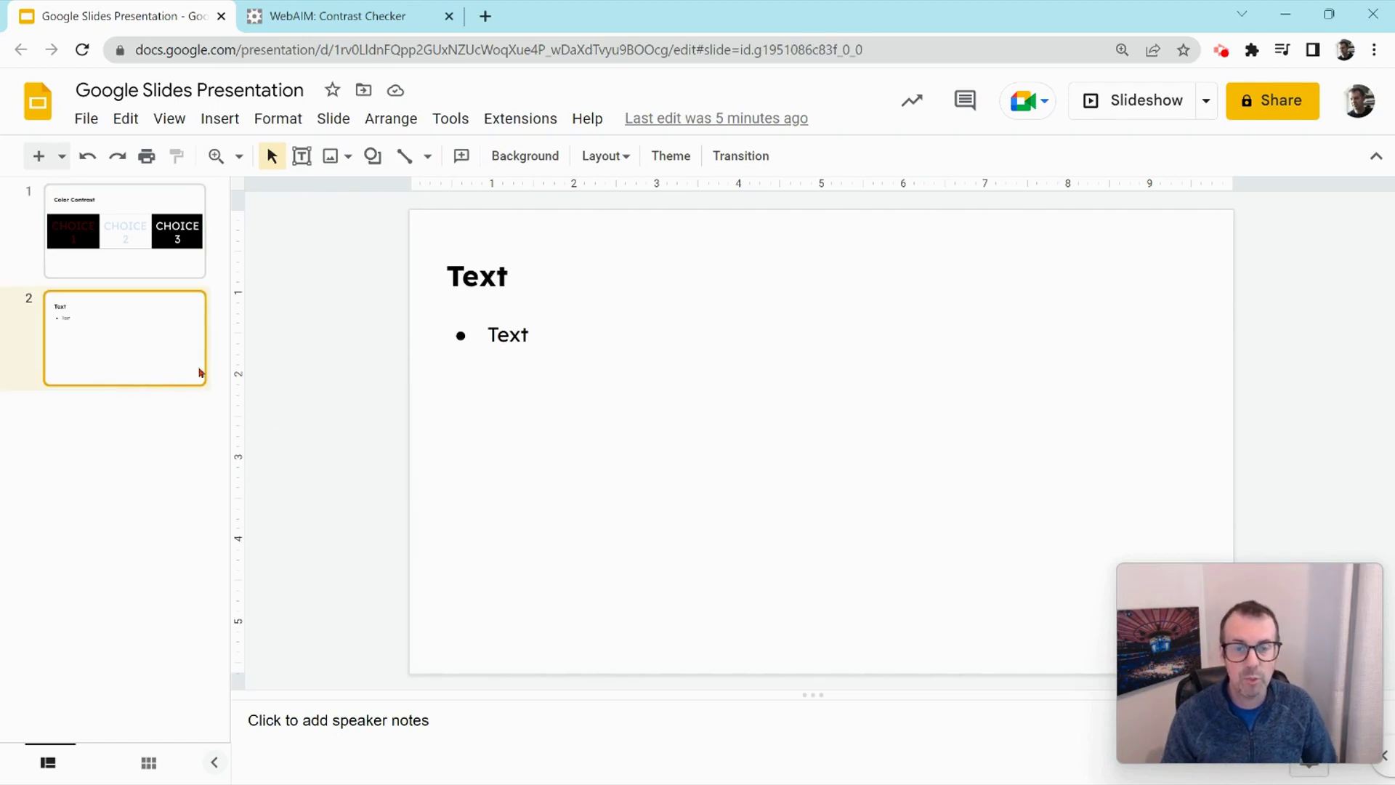
click(466, 278)
double_click(466, 278)
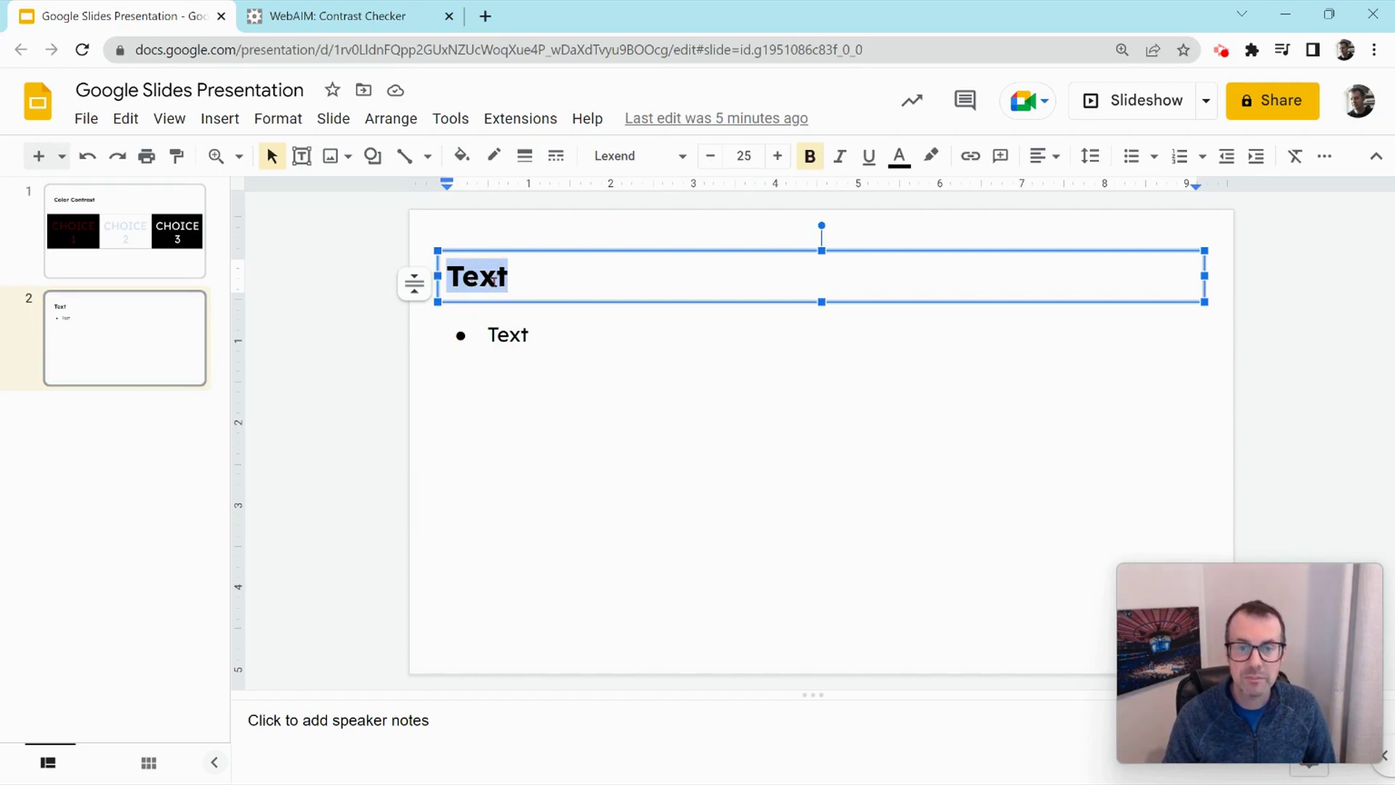
click(899, 156)
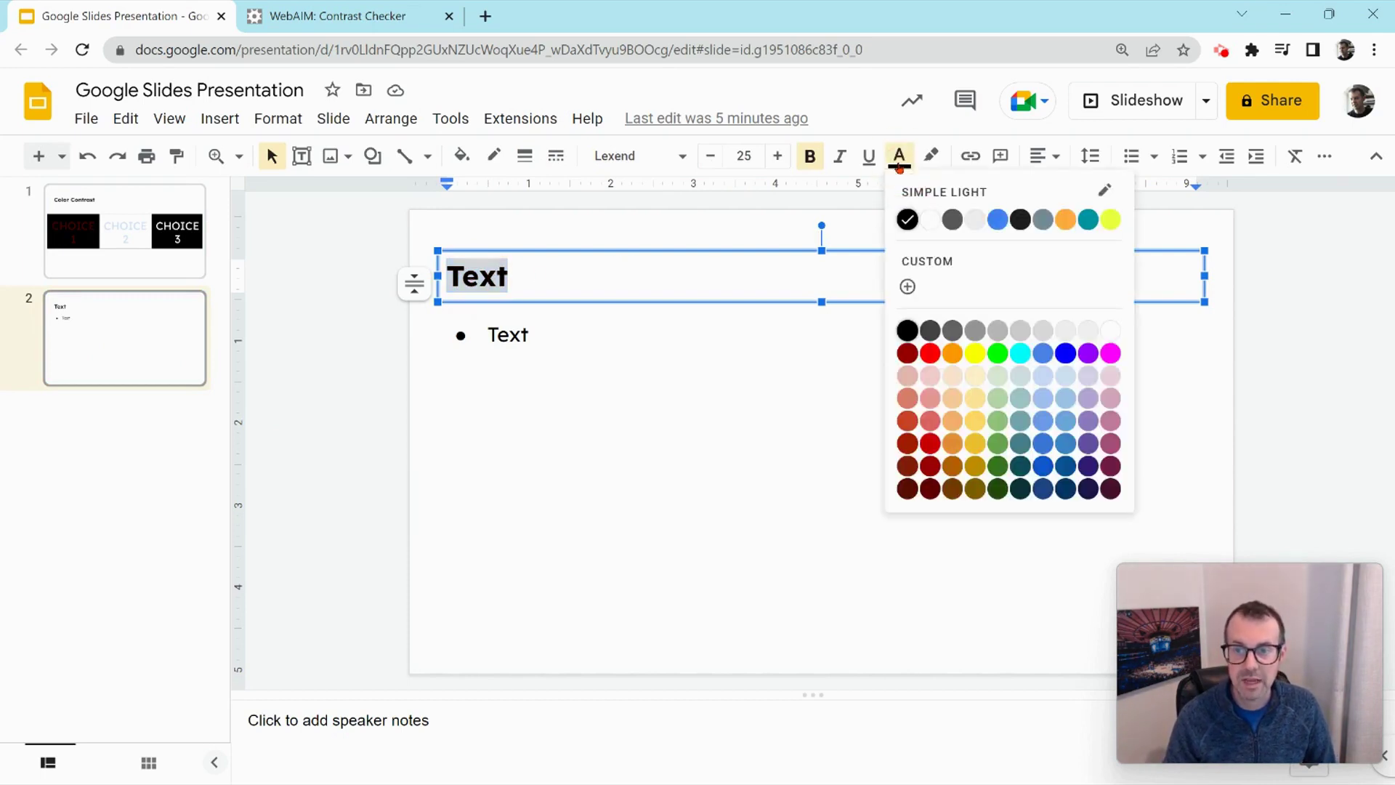
click(908, 288)
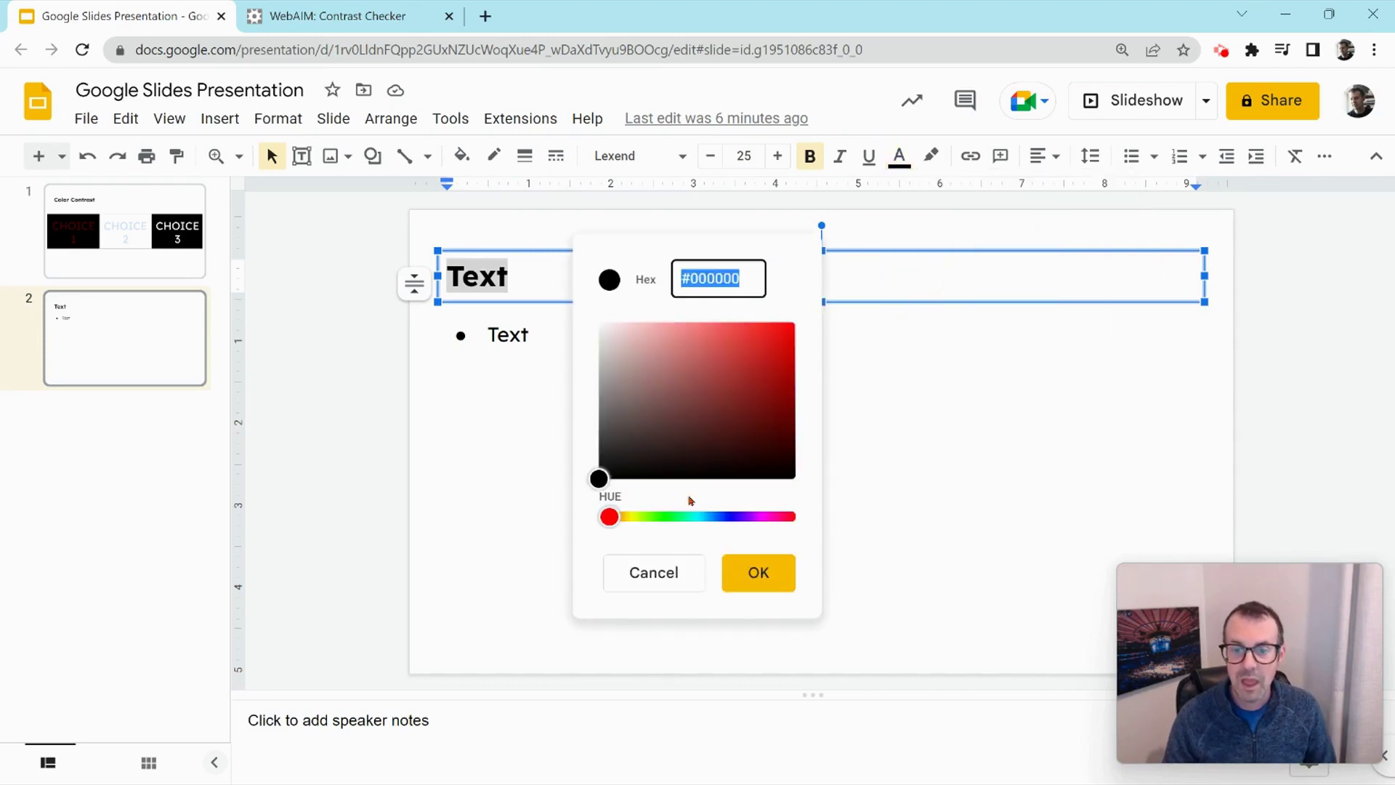
click(669, 520)
mouse_move(627, 520)
mouse_down()
mouse_move(679, 521)
mouse_move(643, 522)
mouse_move(653, 518)
mouse_up()
click(621, 338)
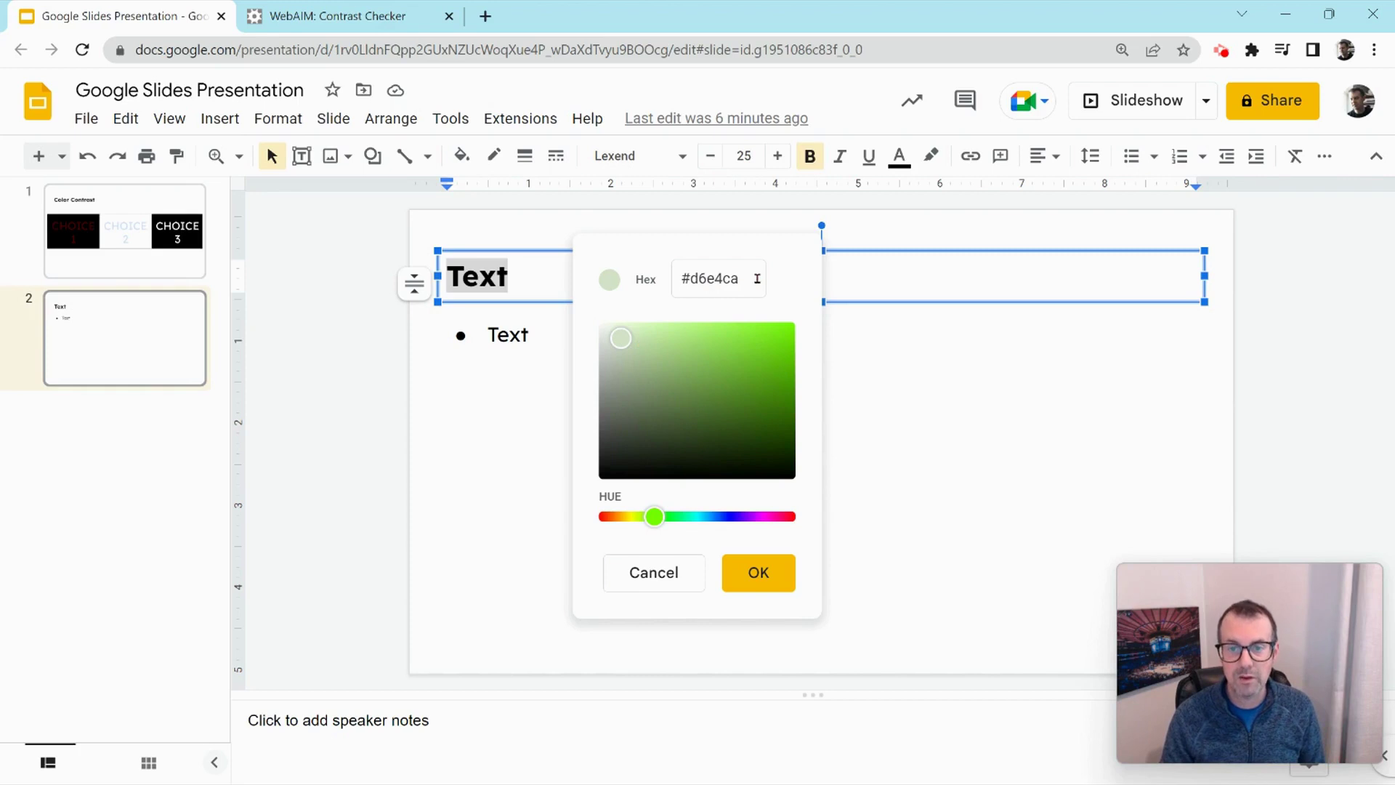
Step: Copy the hex value d6e4ca and apply the pale green to the title
double_click(713, 281)
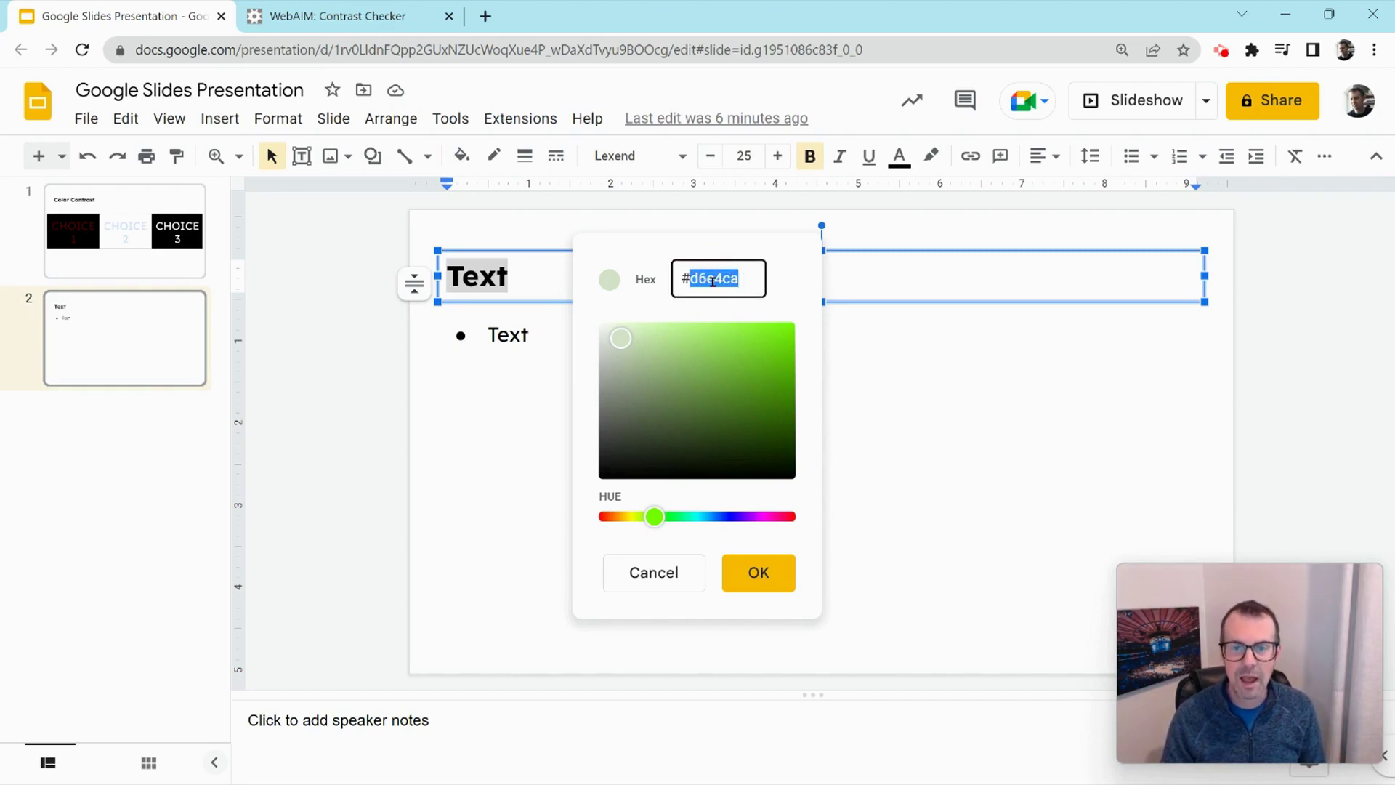
right_click(713, 281)
click(750, 360)
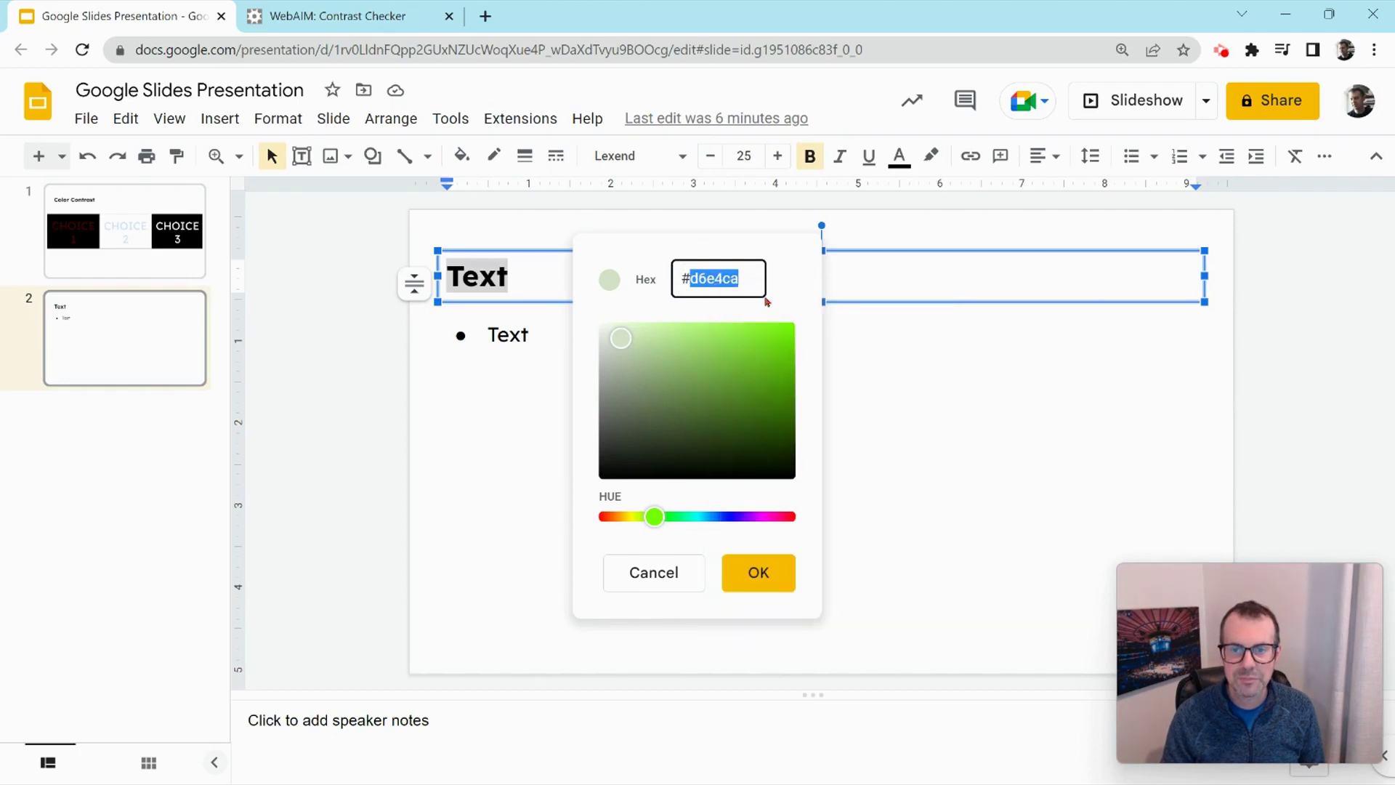
click(756, 572)
click(615, 429)
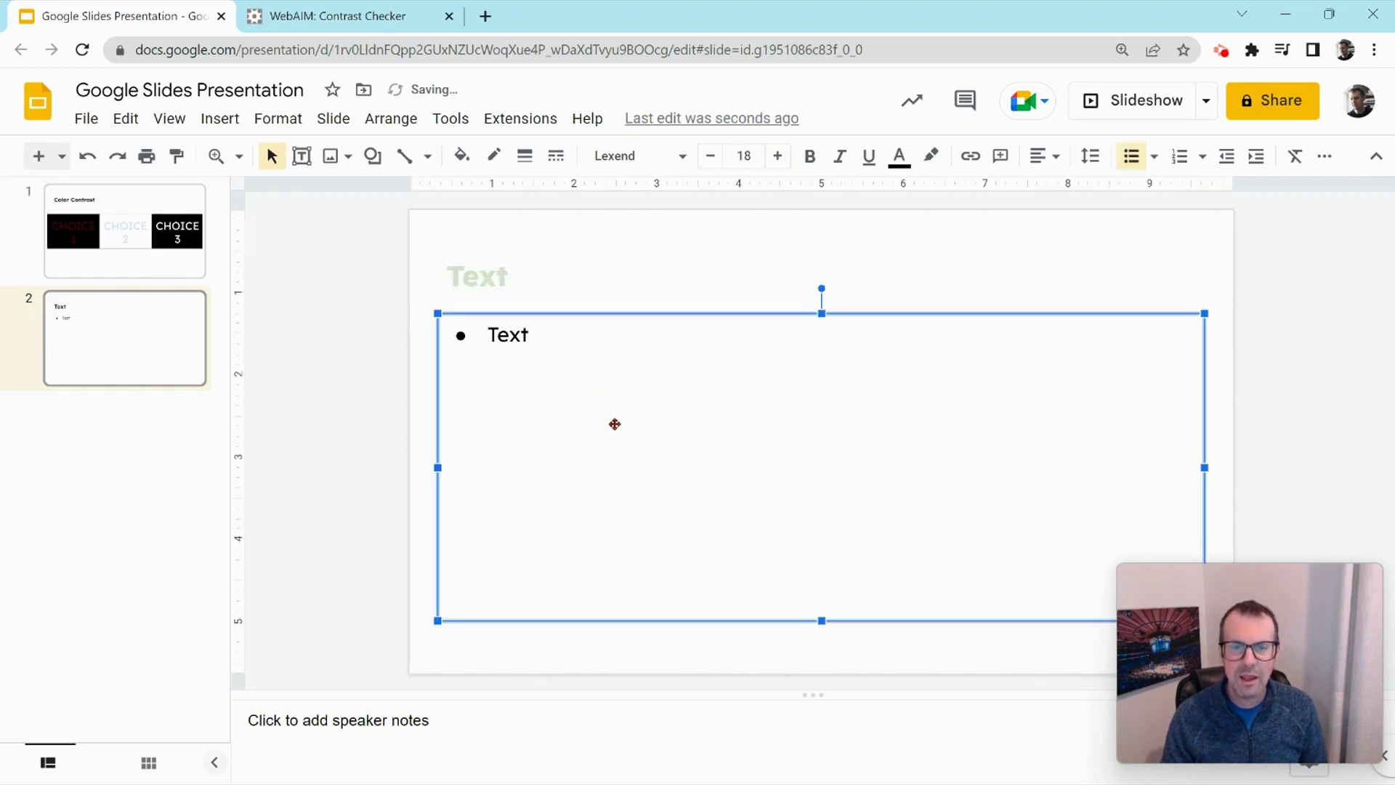
Step: In WebAIM Contrast Checker, paste #D6E4CA as the foreground colour against white
click(570, 237)
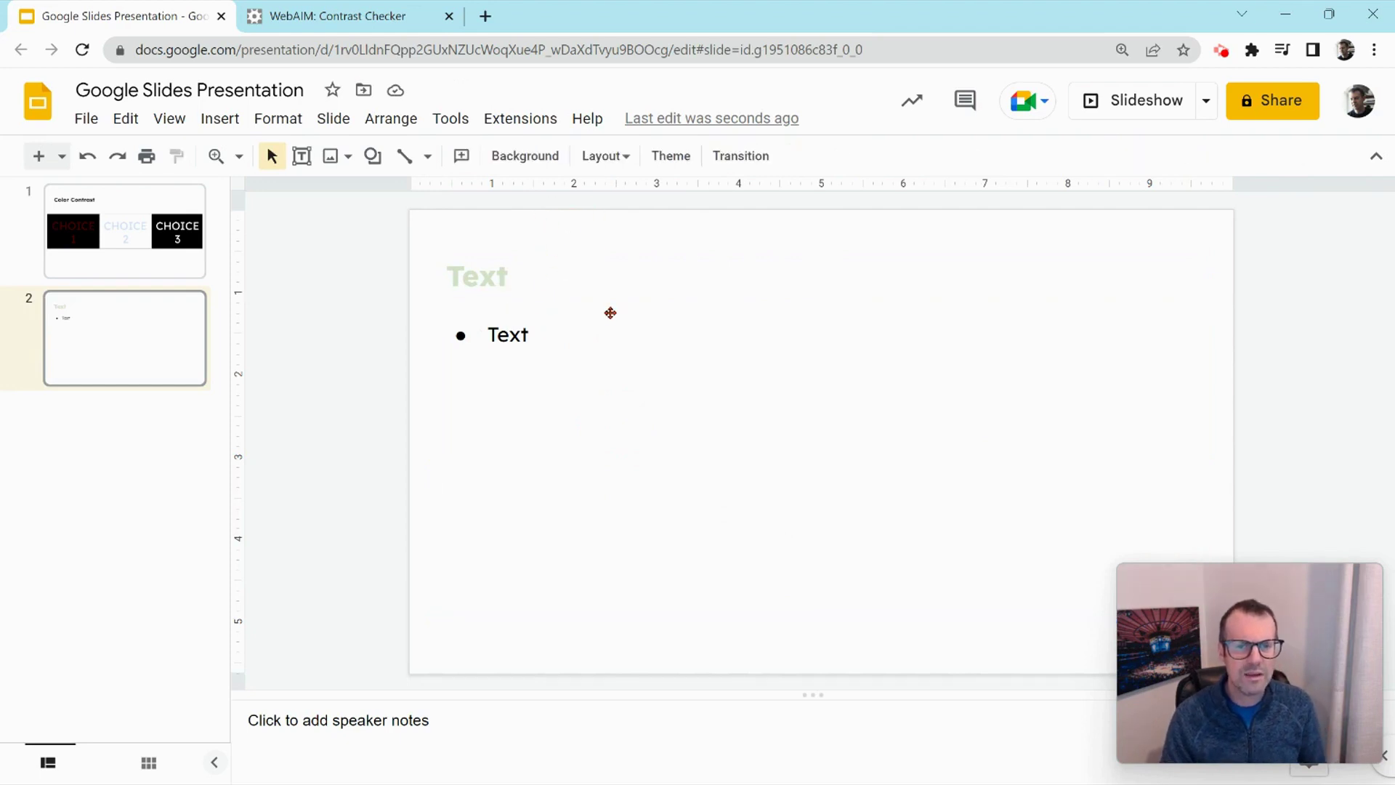
click(341, 16)
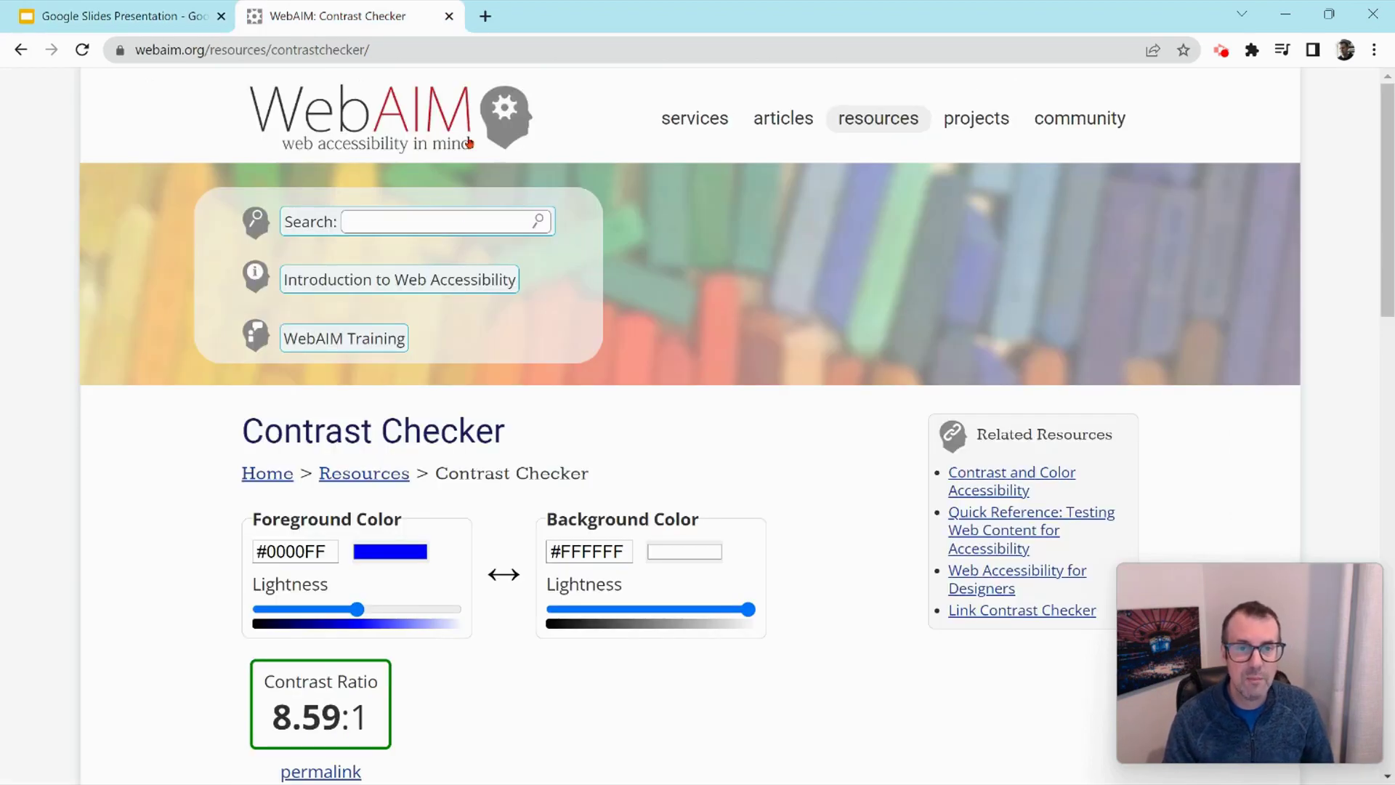
scroll(661, 305, down, 1)
scroll(661, 306, down, 3)
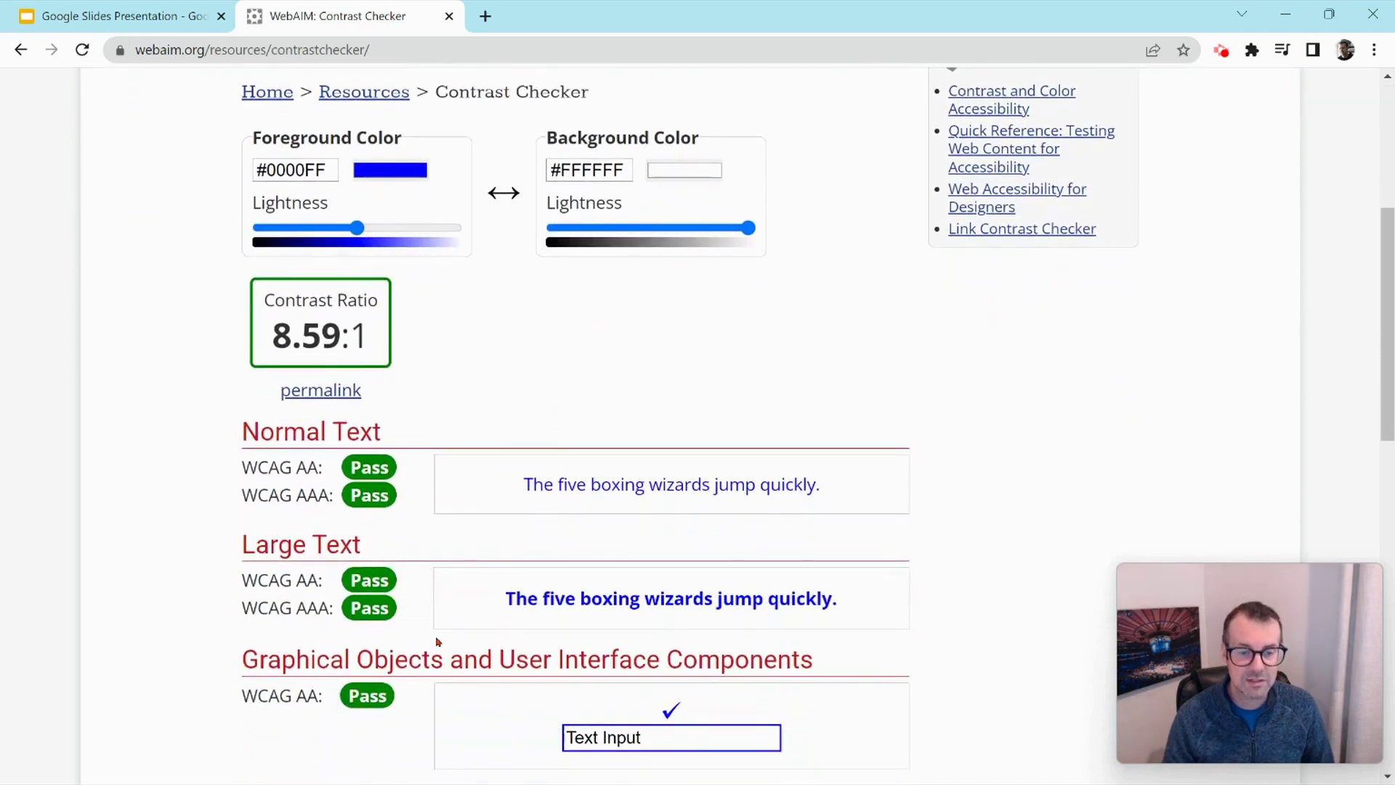
scroll(438, 639, up, 1)
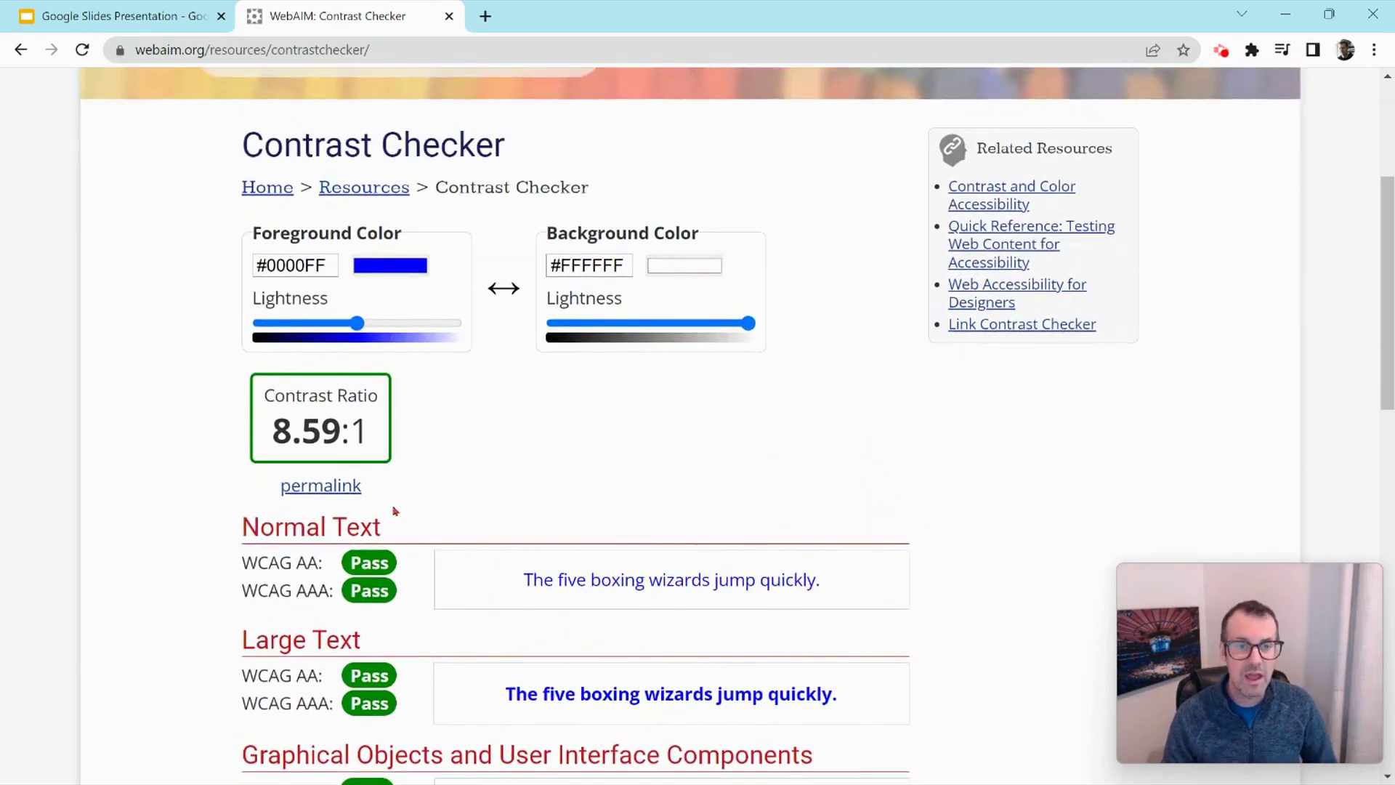
click(304, 264)
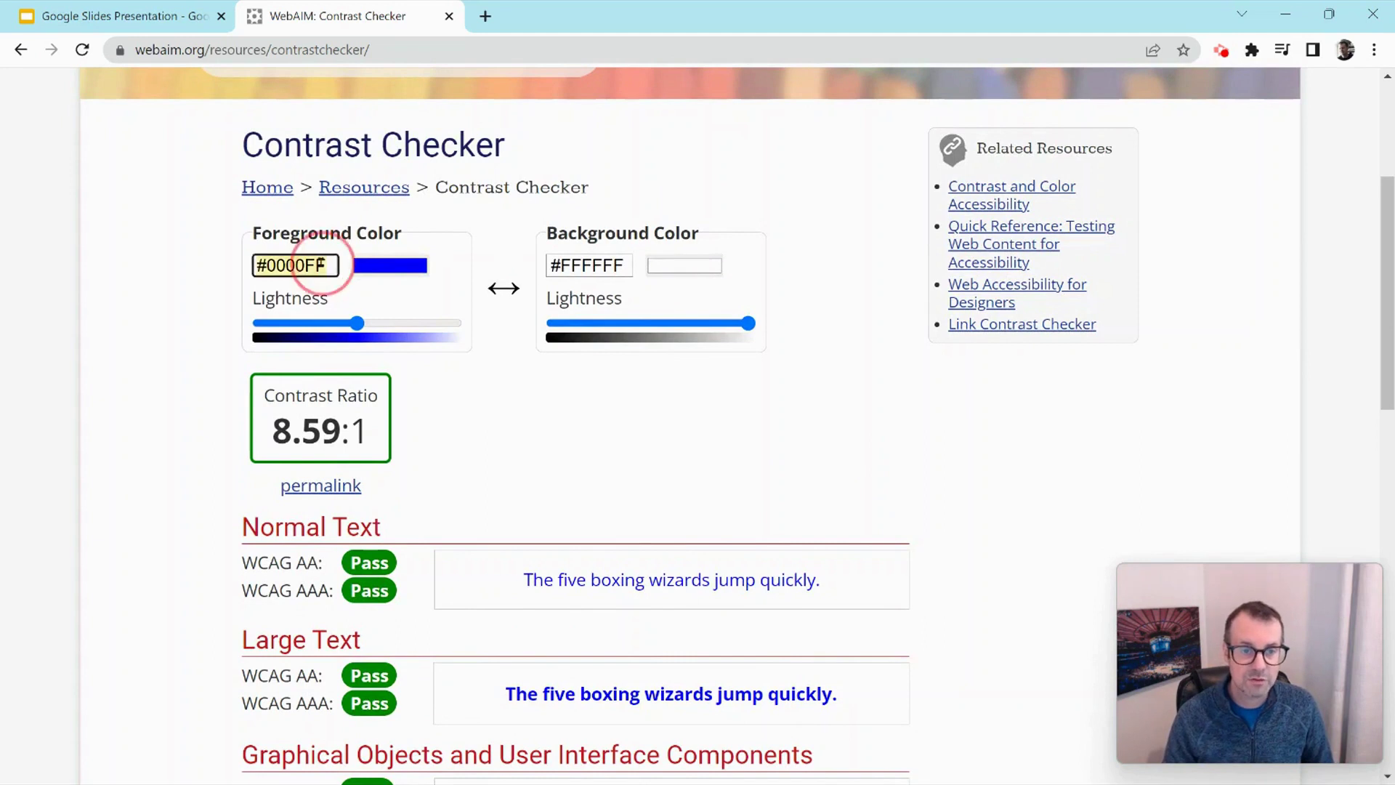
right_click(299, 264)
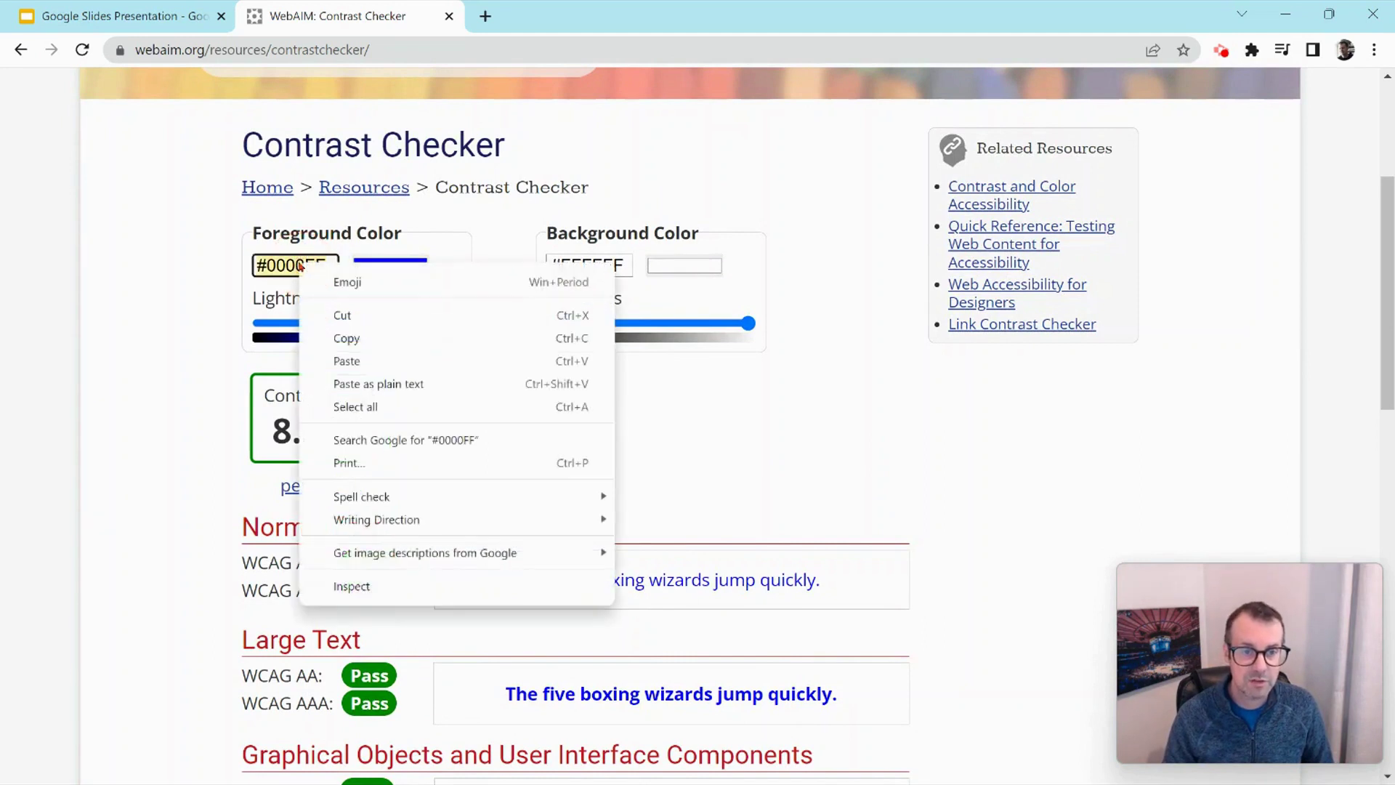
click(349, 361)
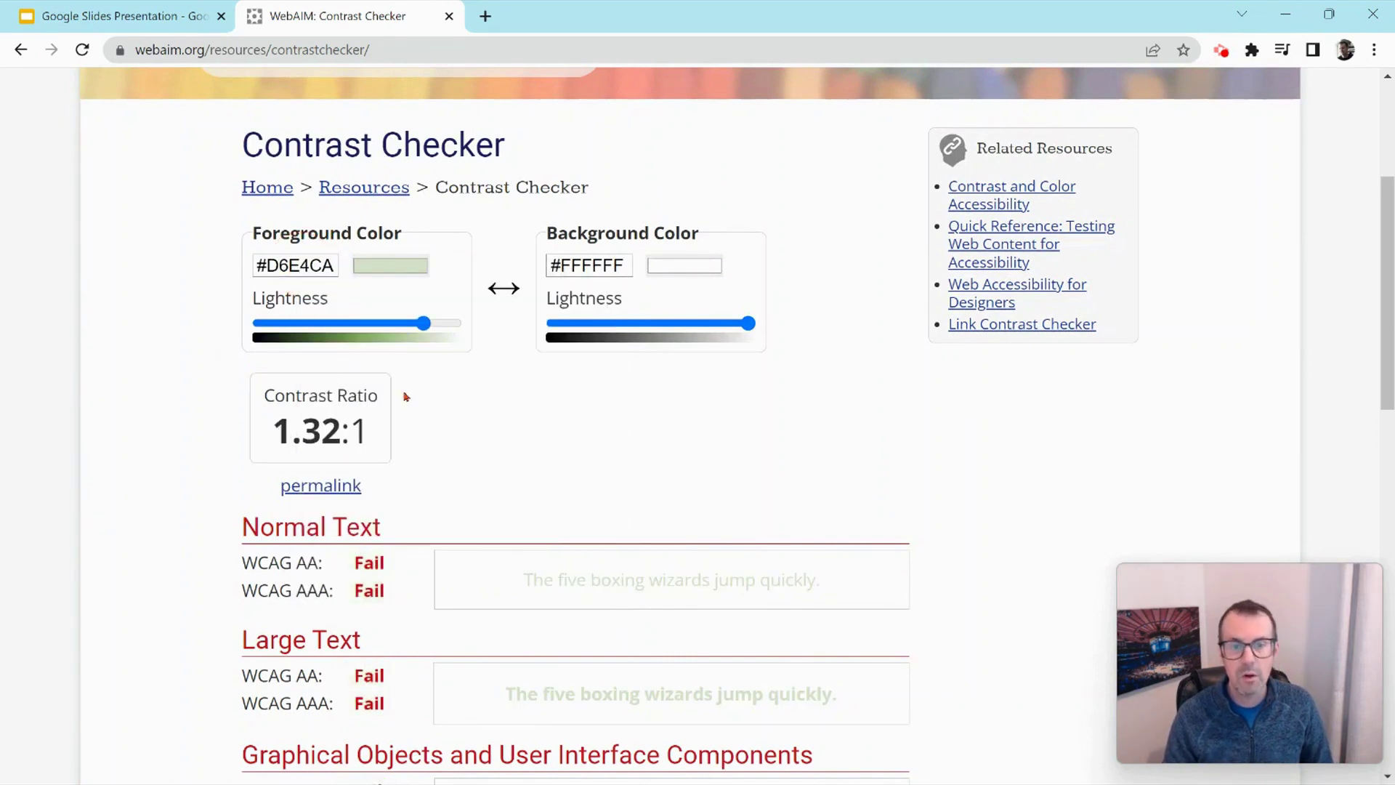
Step: Darken the foreground with the Lightness slider to #3F6133, reaching a 7.07:1 ratio
scroll(404, 395, down, 3)
scroll(407, 402, up, 1)
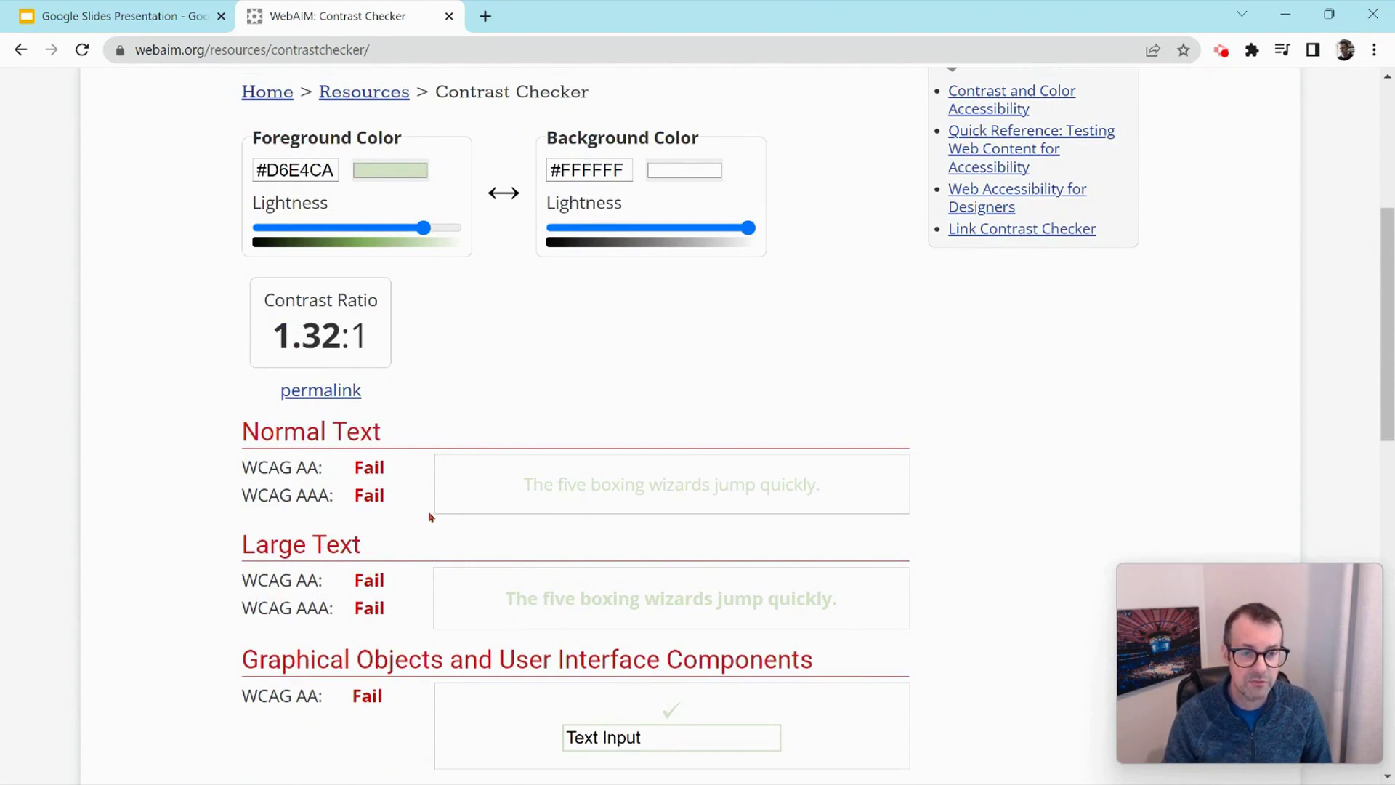
scroll(430, 516, up, 1)
click(428, 330)
drag(428, 331, 310, 335)
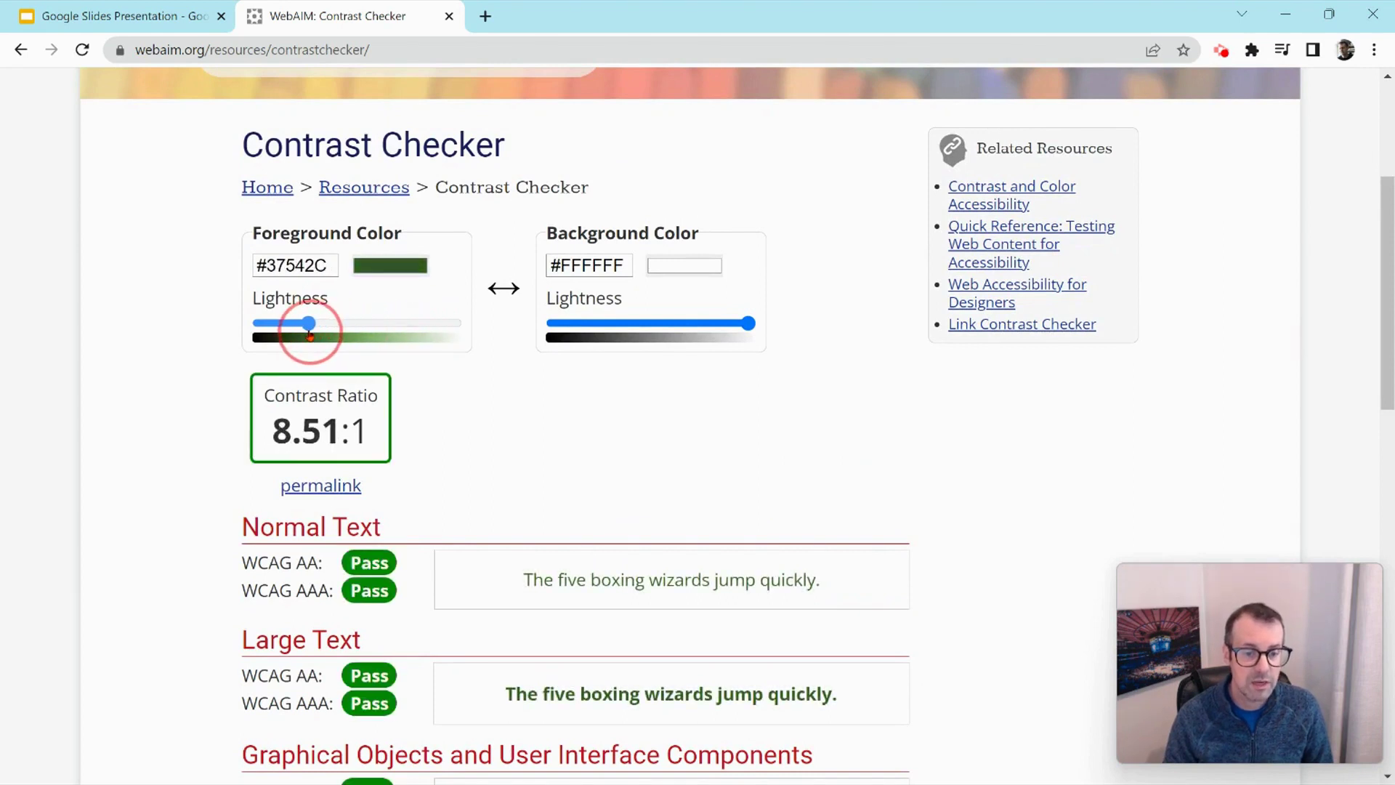
scroll(393, 361, down, 1)
drag(309, 227, 318, 230)
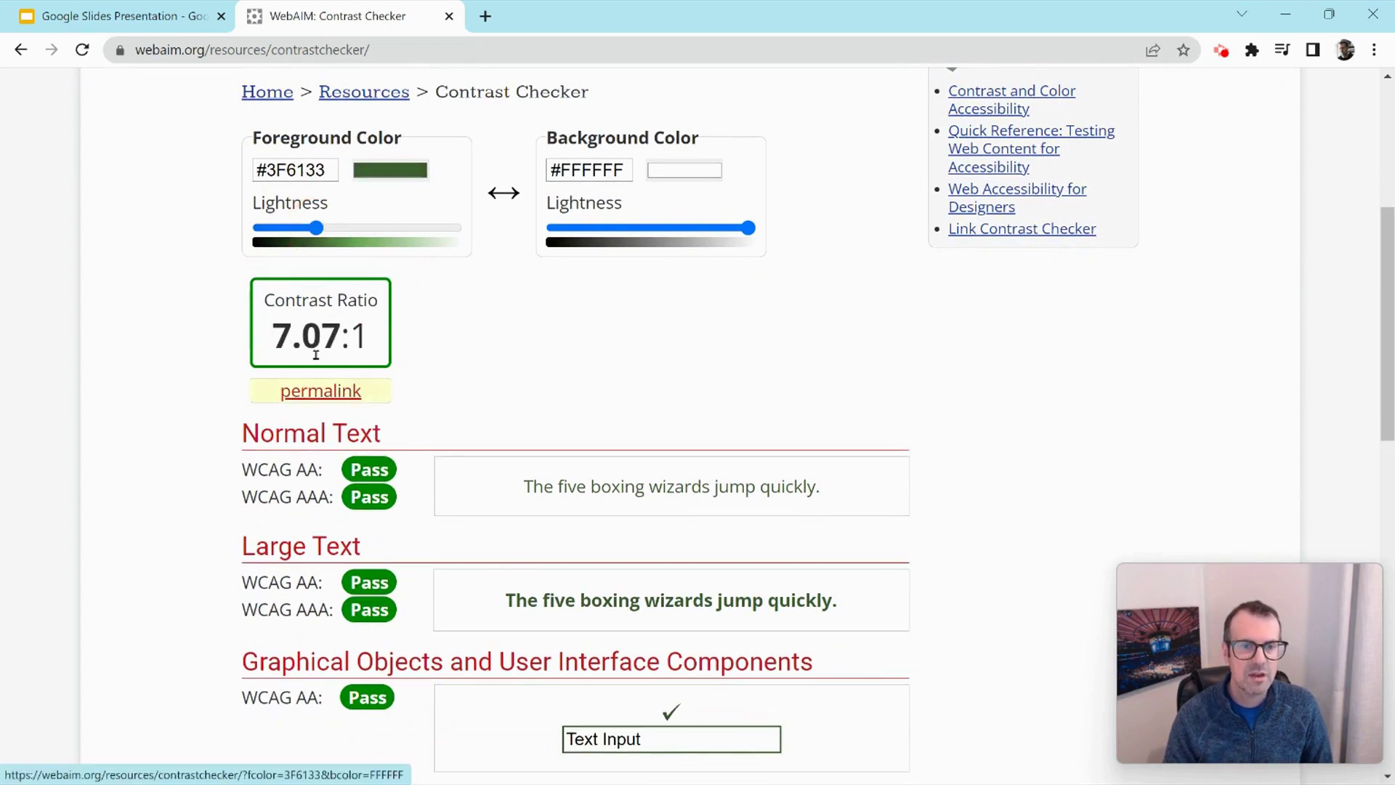
scroll(435, 356, up, 2)
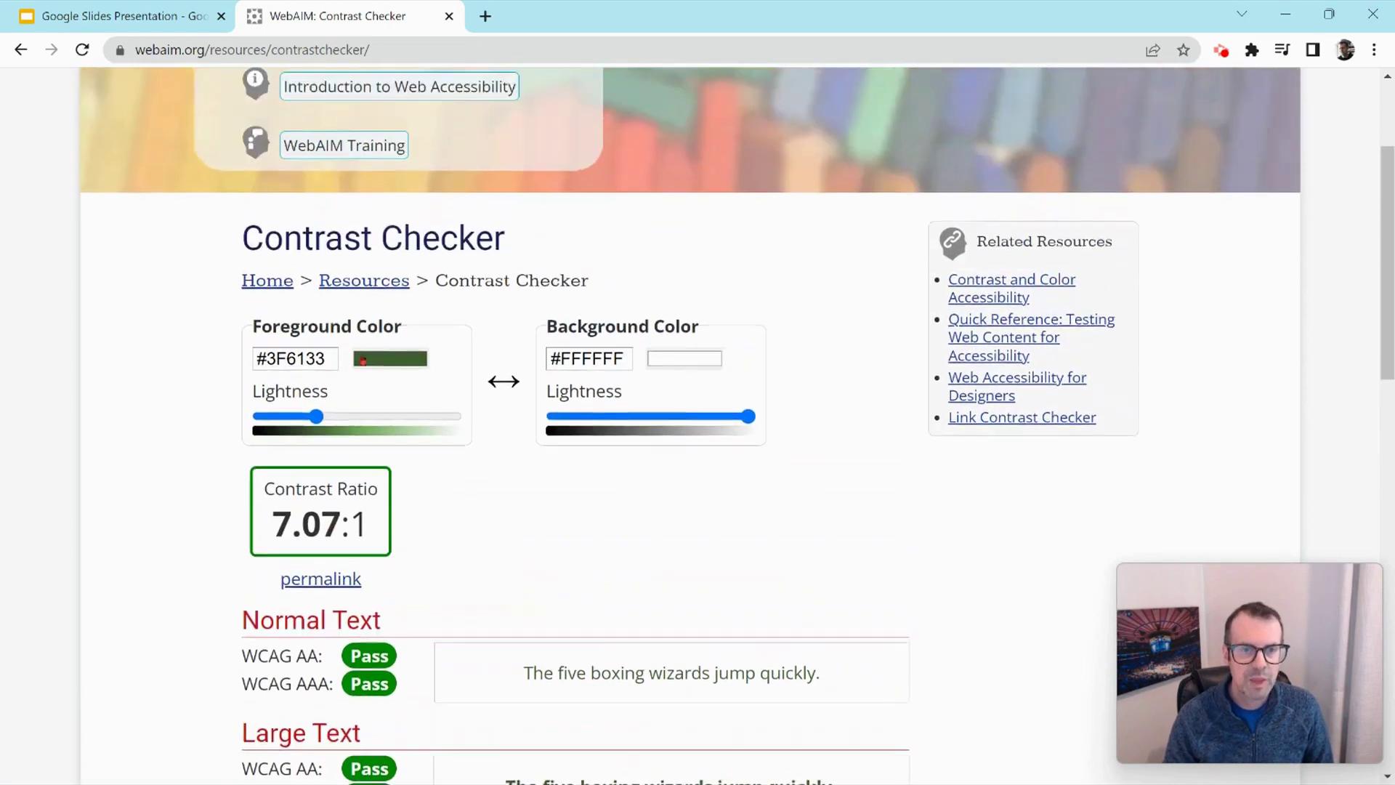
triple_click(299, 361)
right_click(297, 371)
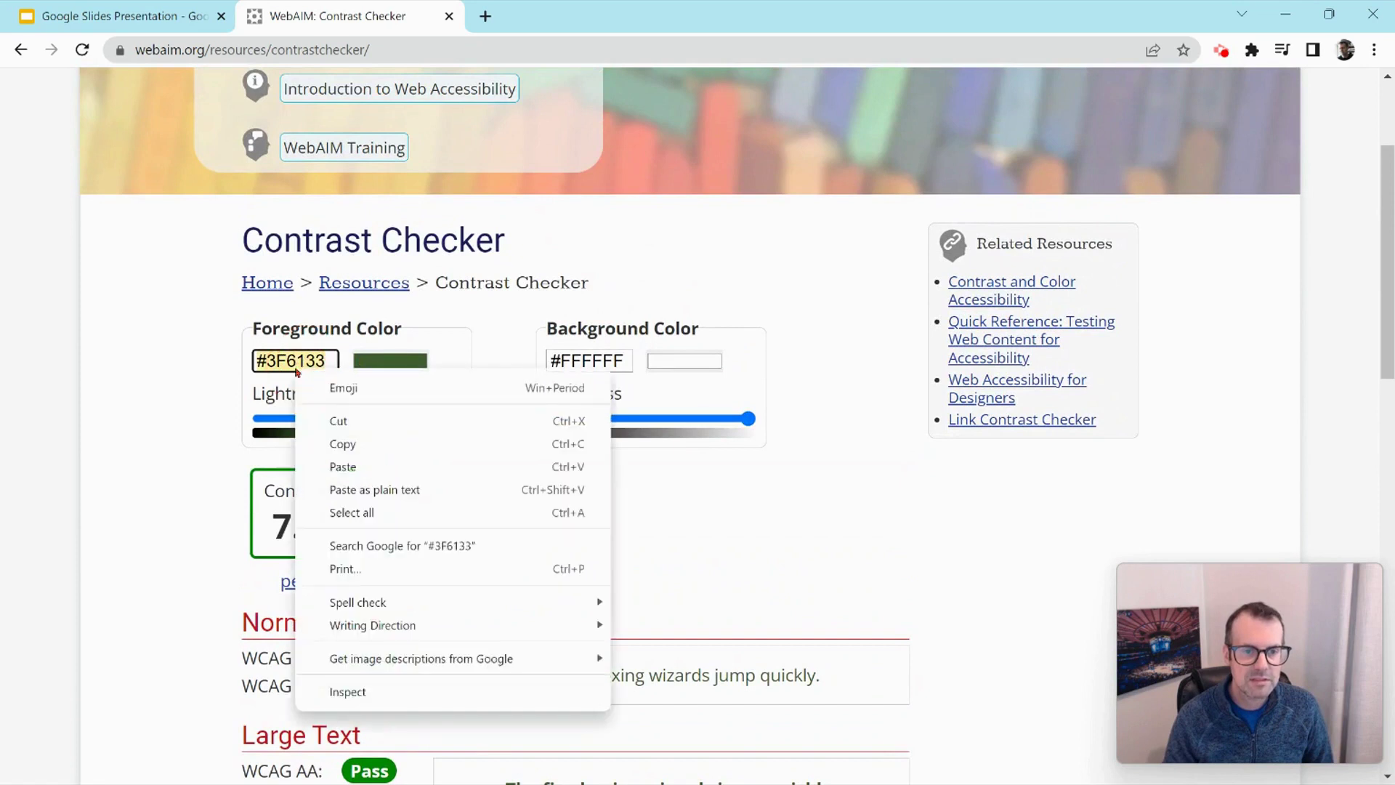
Step: Copy #3F6133 and paste it as the custom text colour of the slide 2 title
click(342, 444)
click(193, 16)
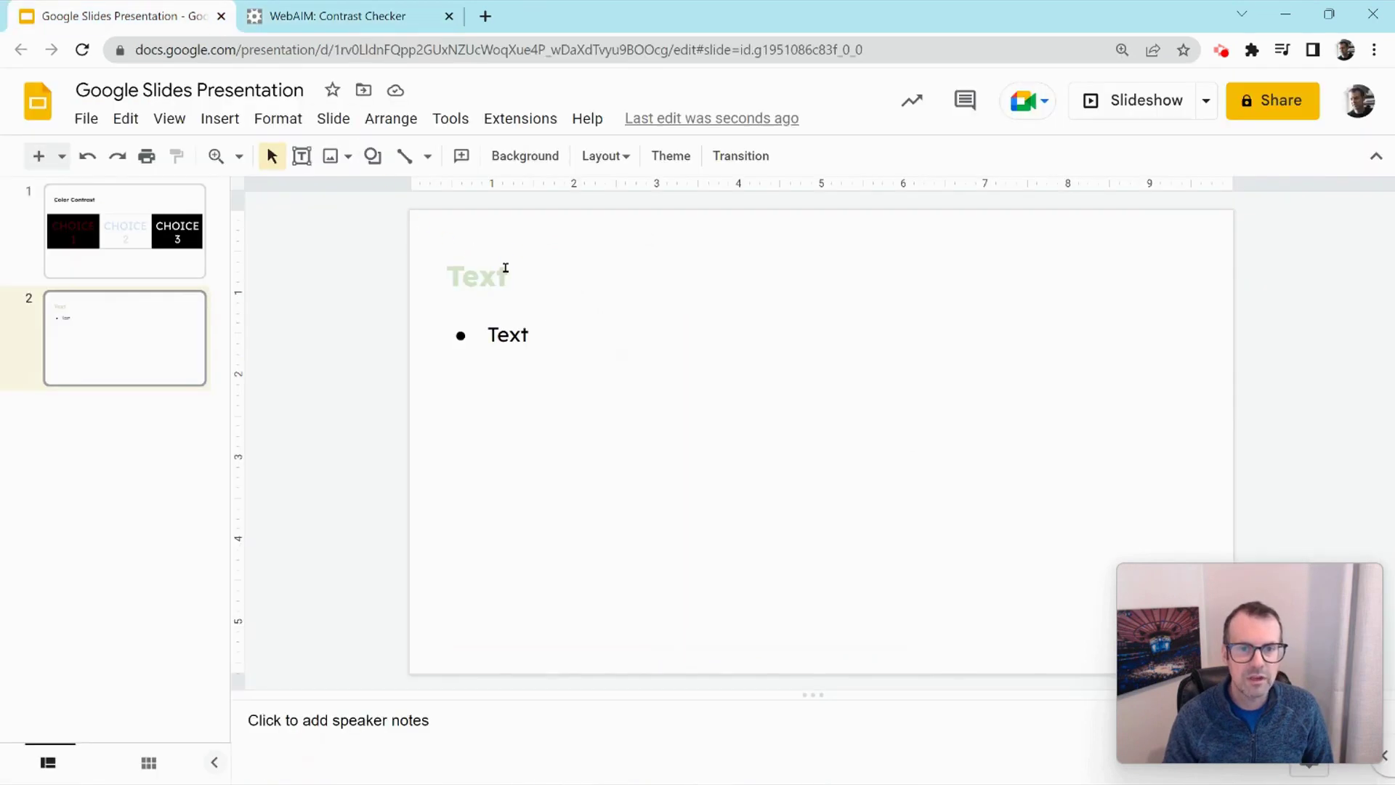
click(476, 279)
drag(506, 277, 443, 275)
click(900, 156)
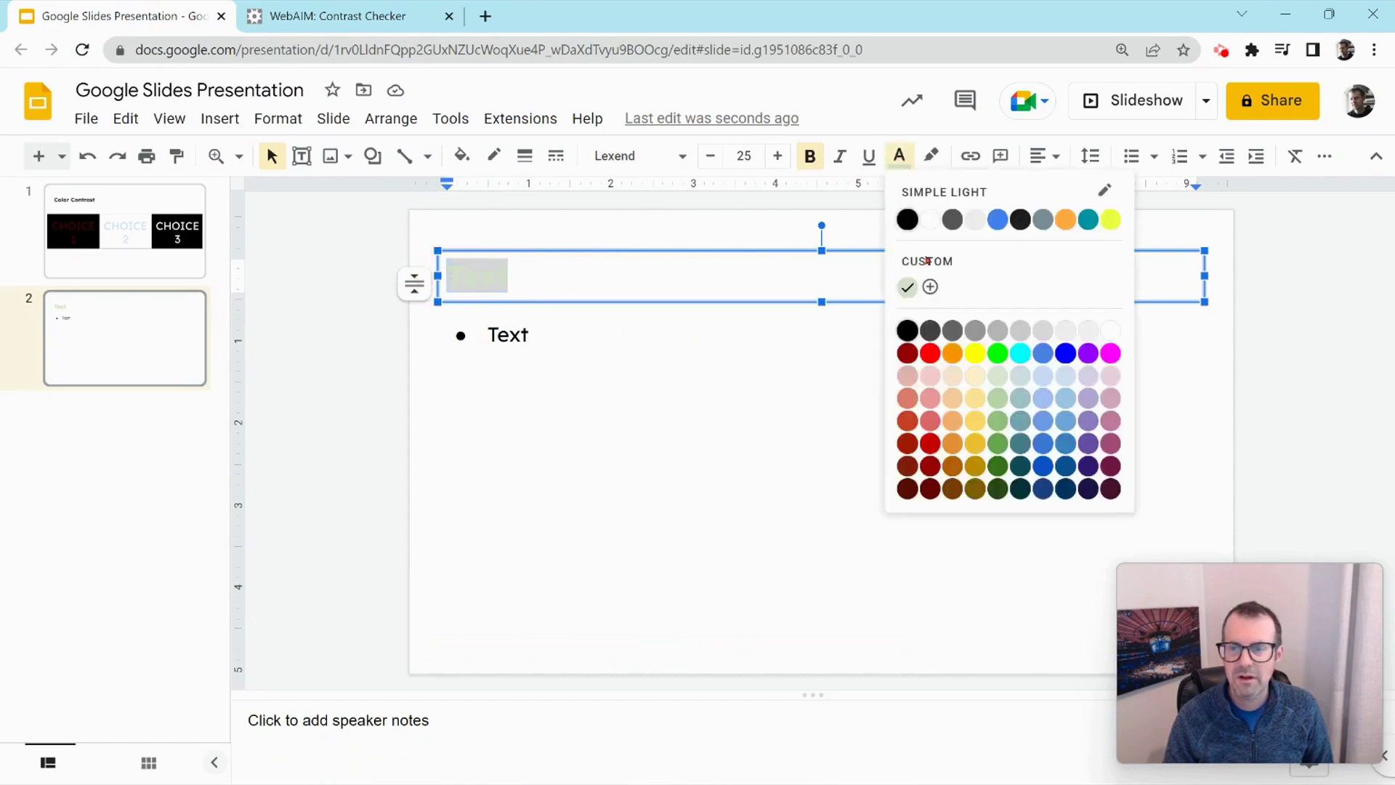
click(929, 282)
right_click(710, 278)
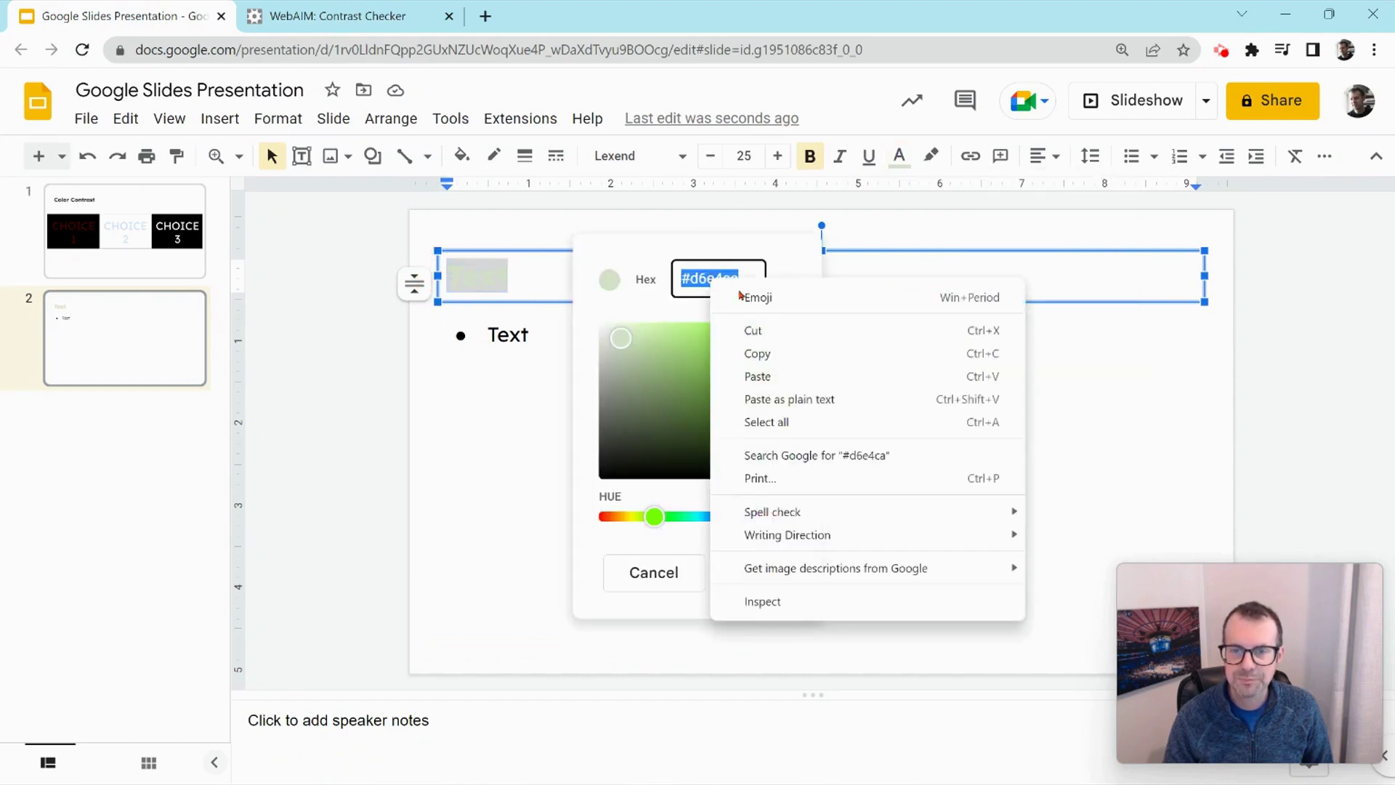
click(767, 376)
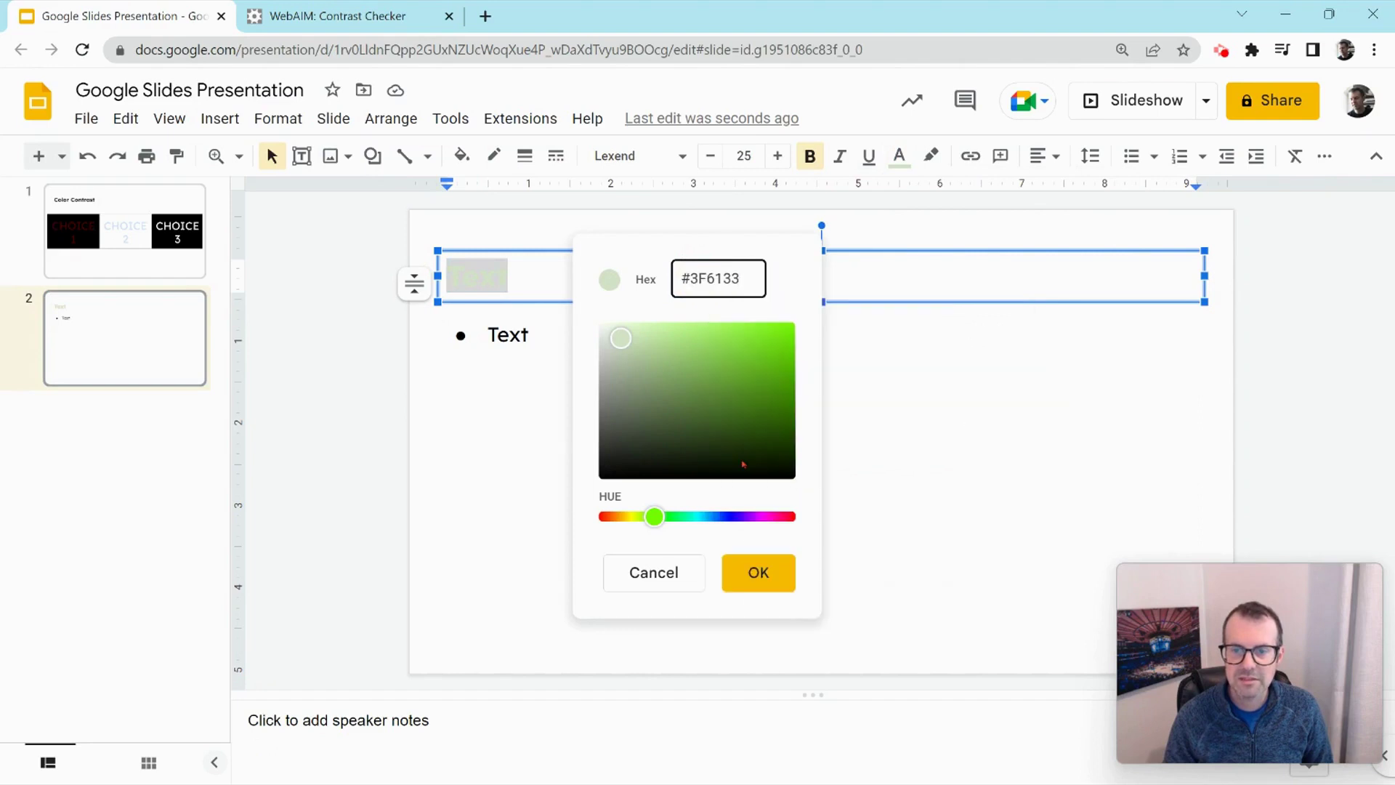
click(755, 573)
click(501, 390)
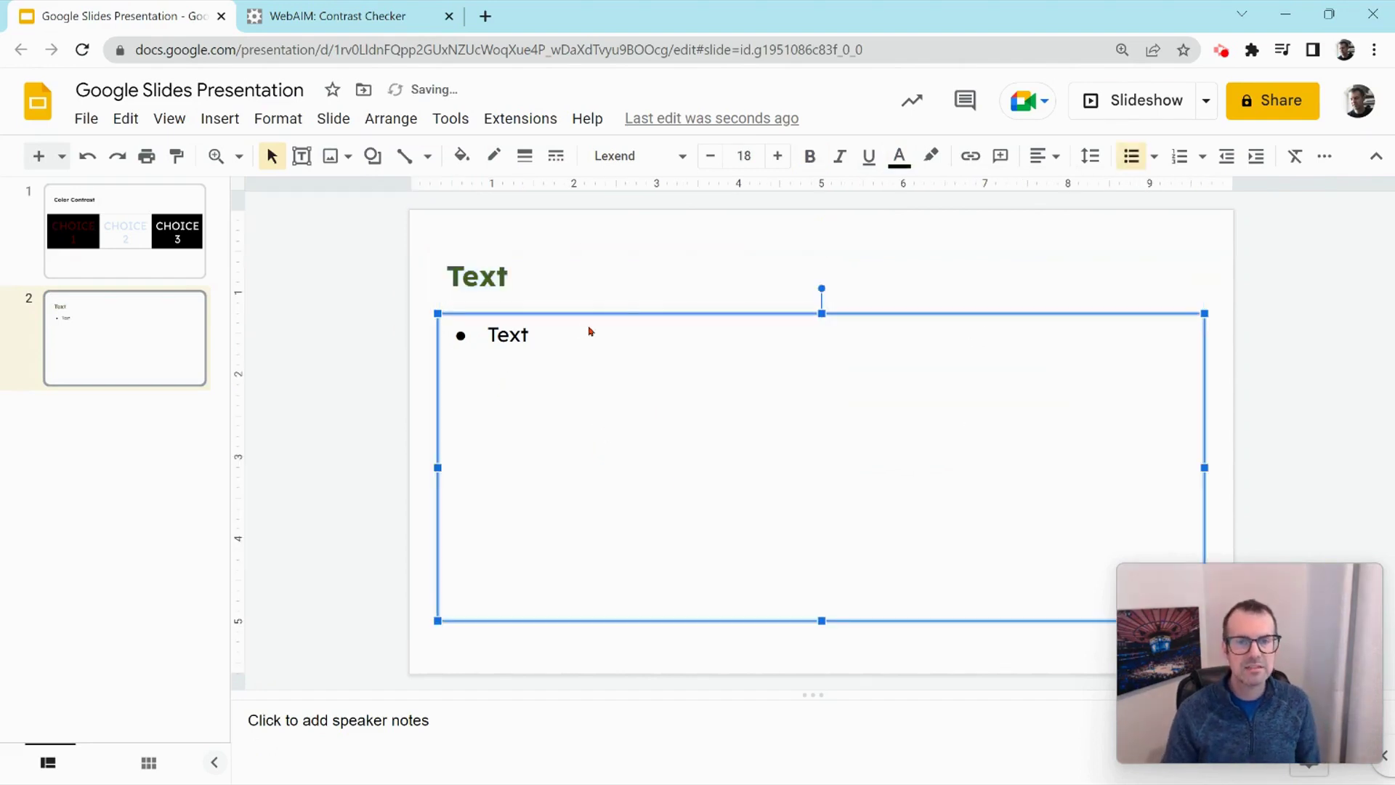
click(594, 246)
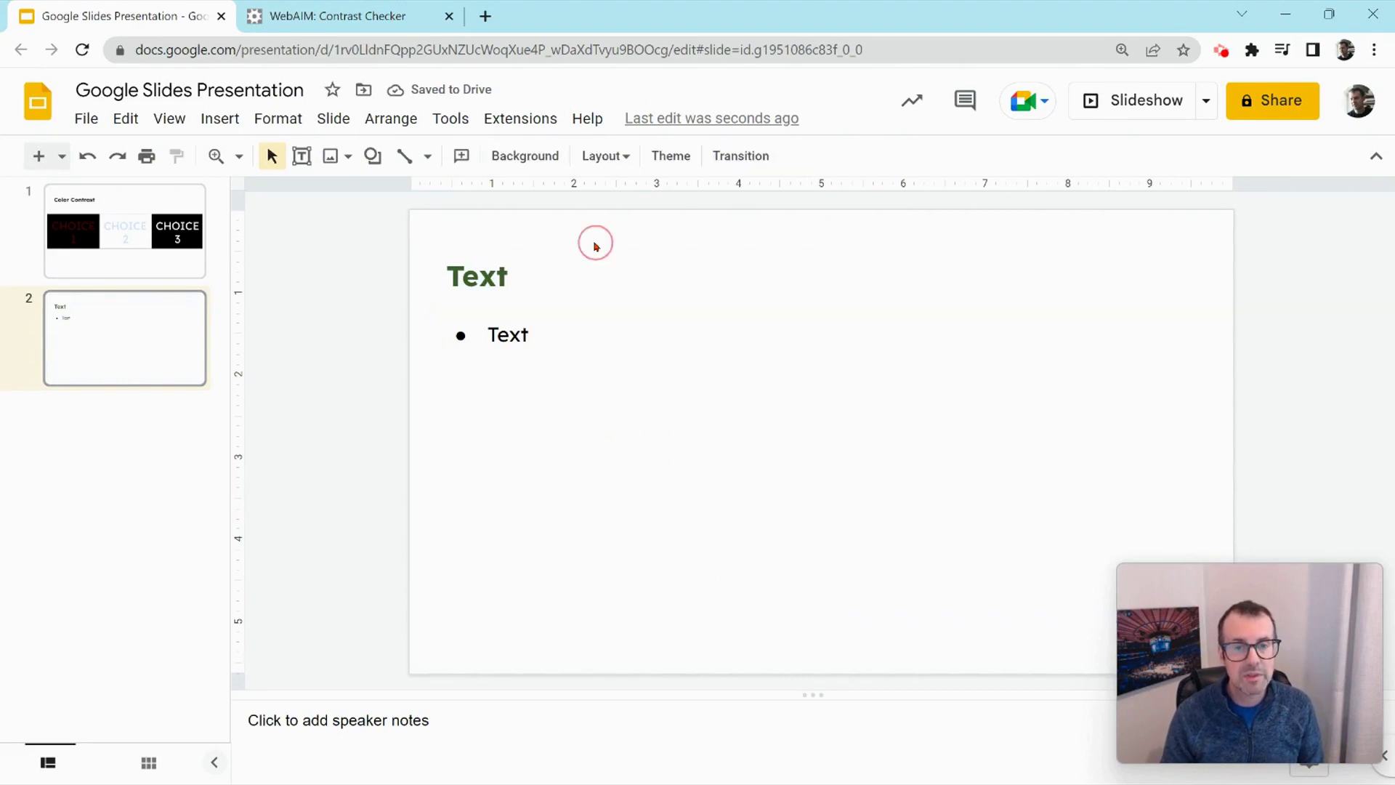
Step: Set the slide 2 background to dark red from the colour palette
click(527, 157)
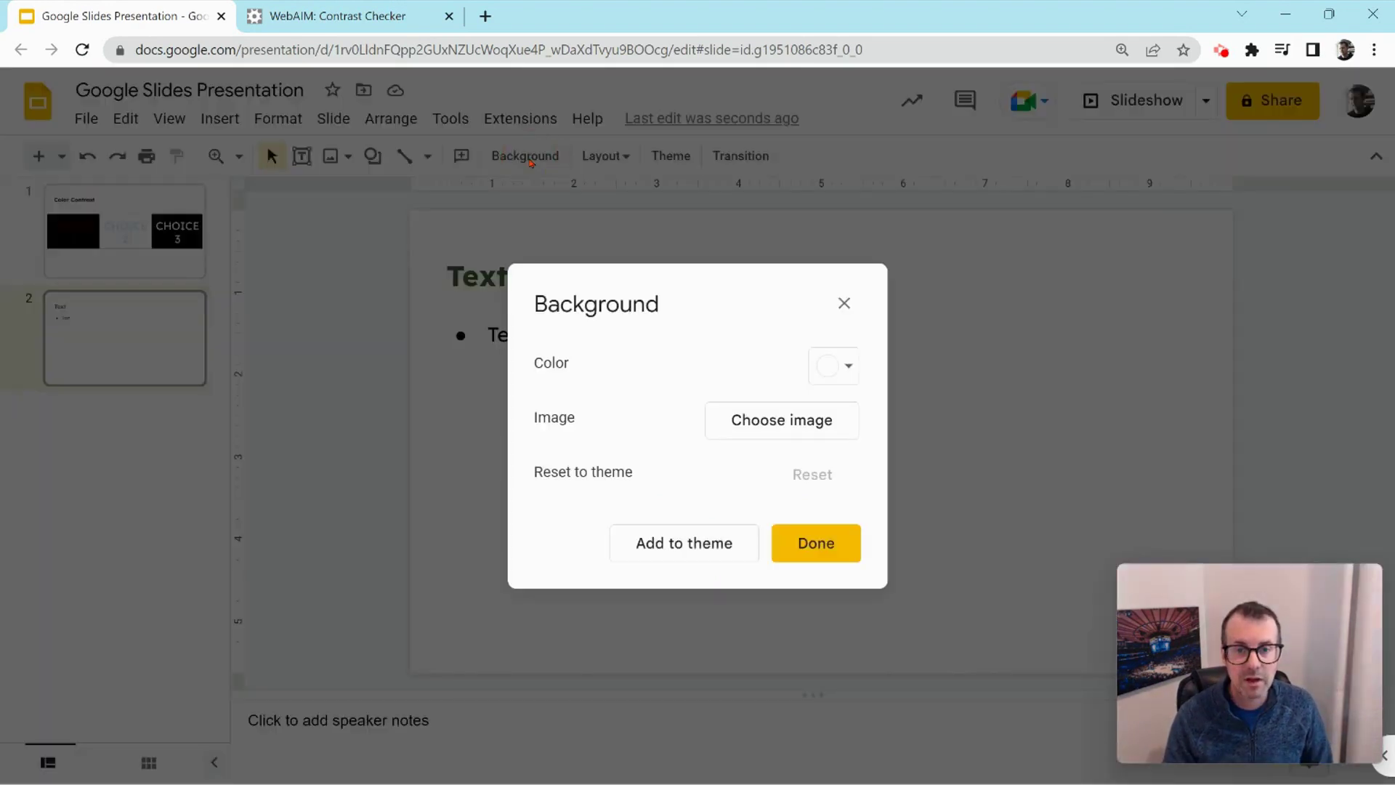
click(851, 370)
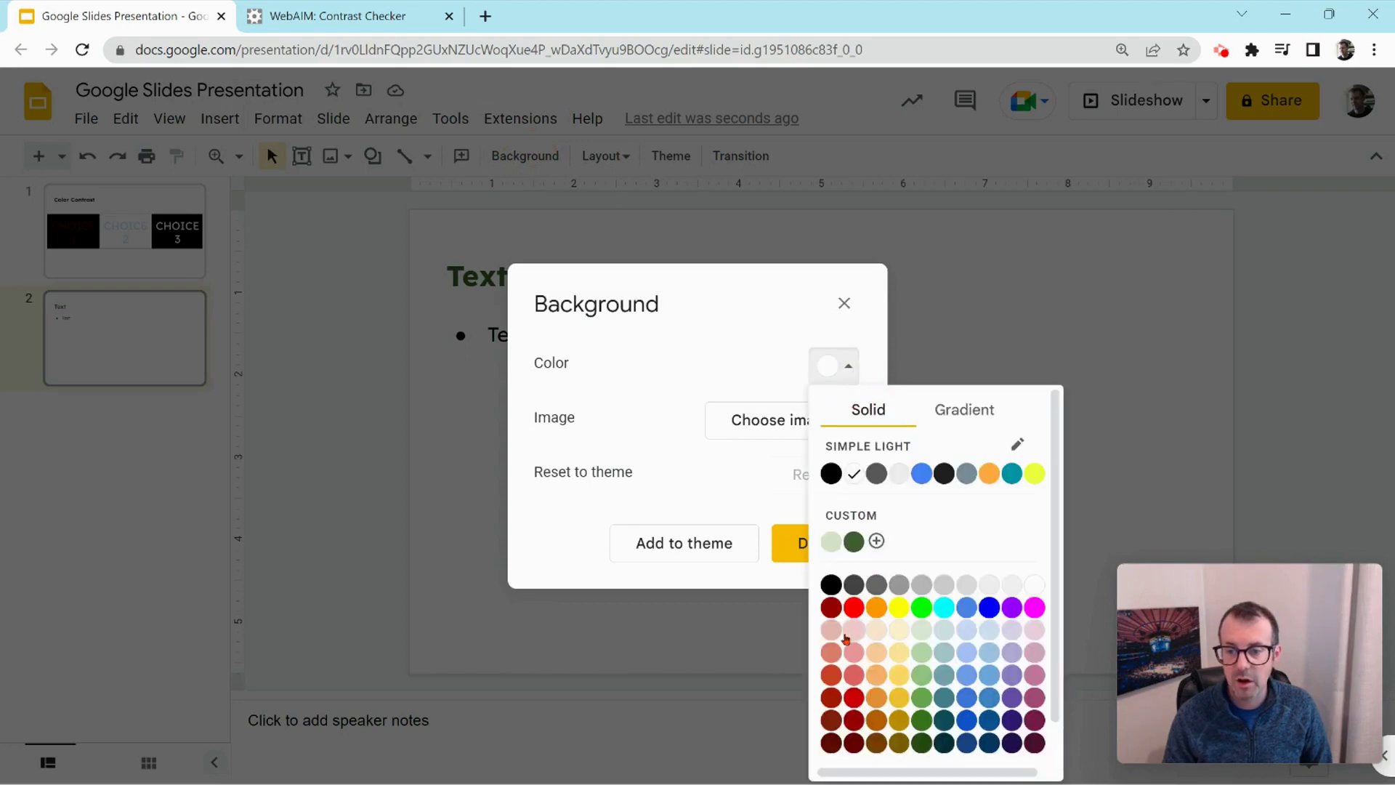
click(854, 721)
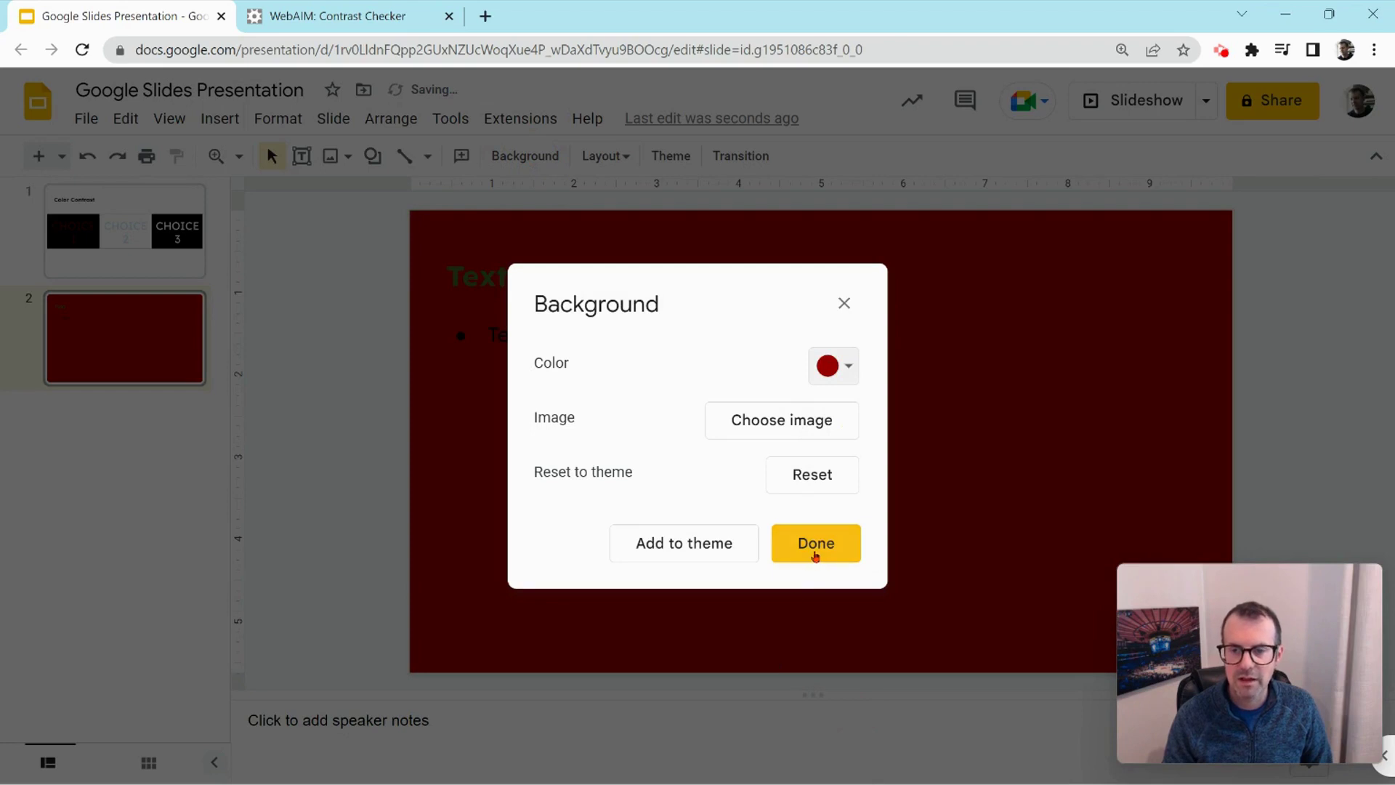
Step: Copy the background's custom hex value #990000ff
click(843, 372)
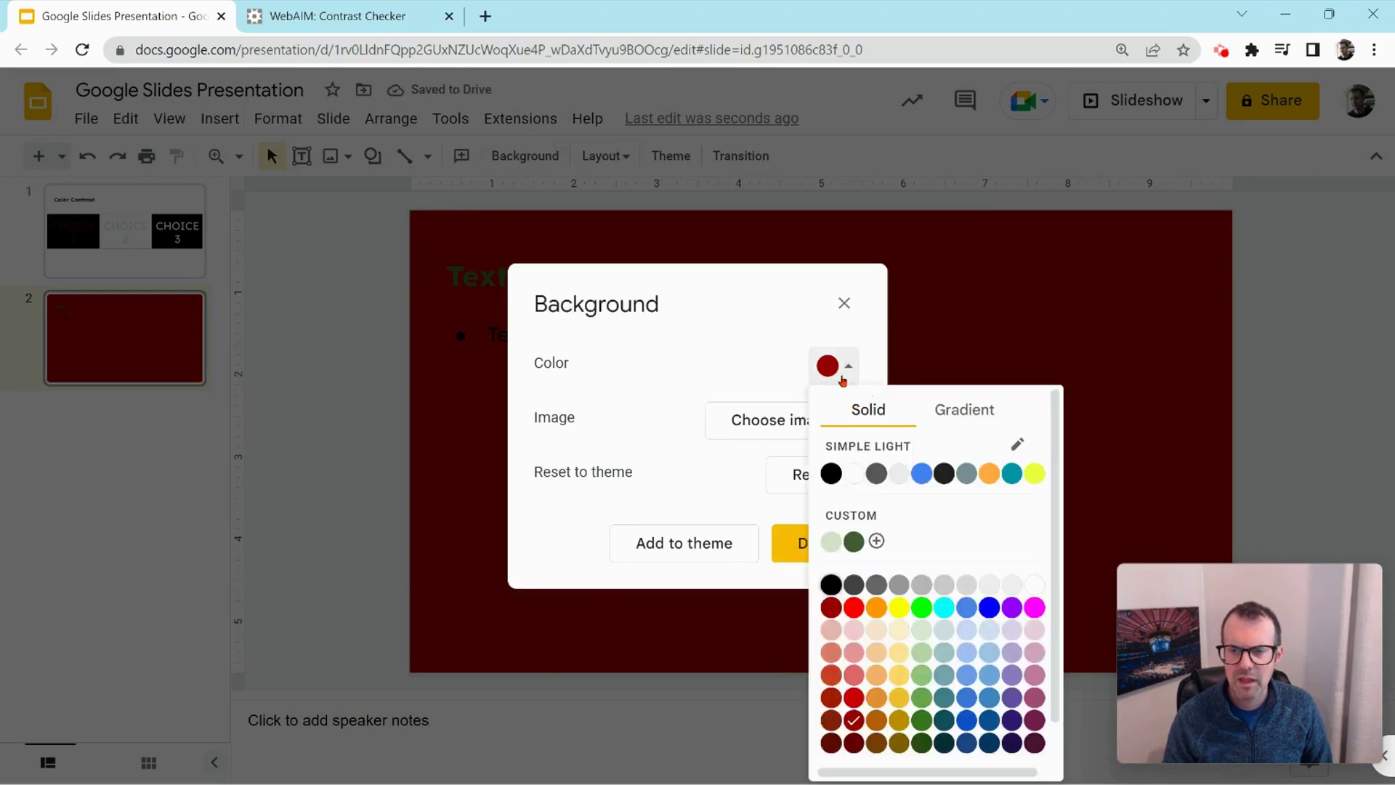
click(876, 542)
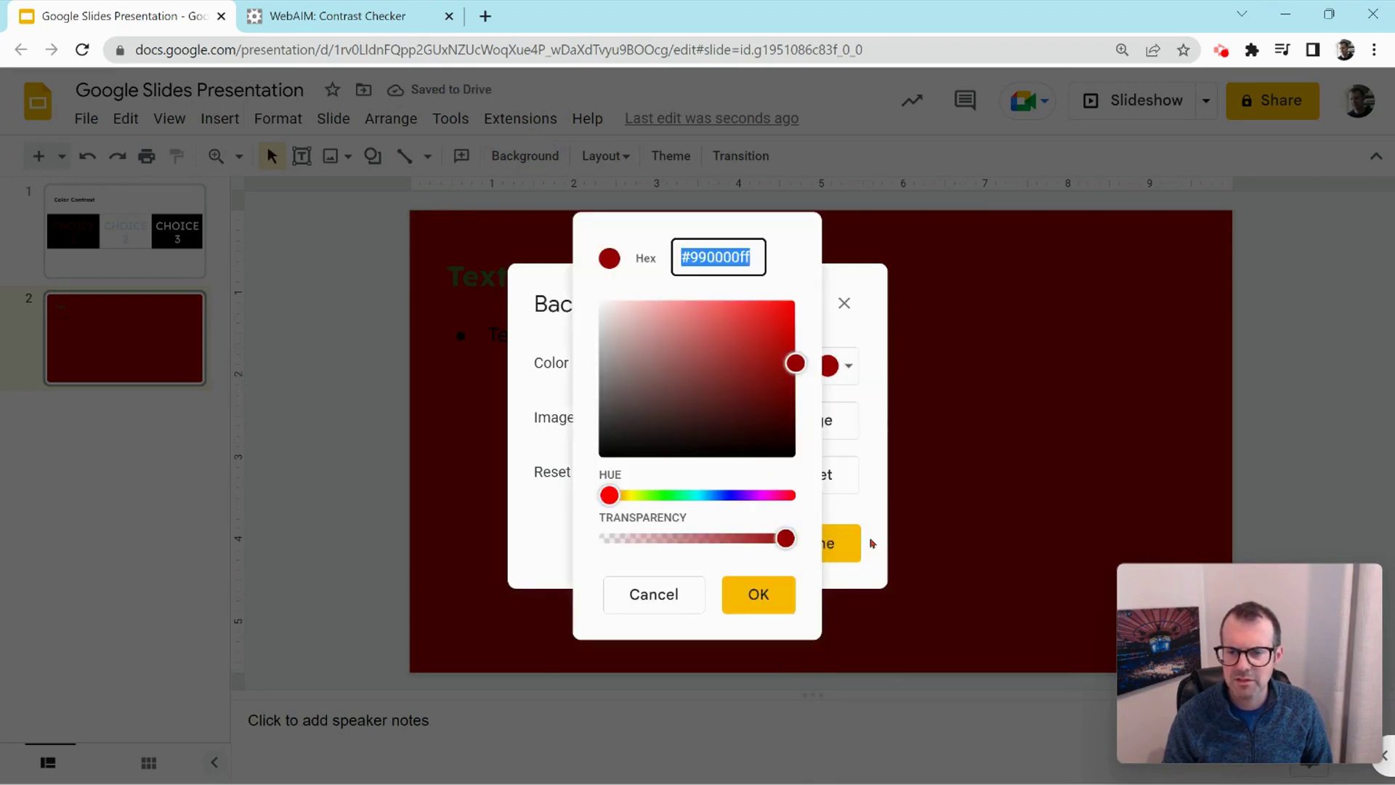
right_click(705, 257)
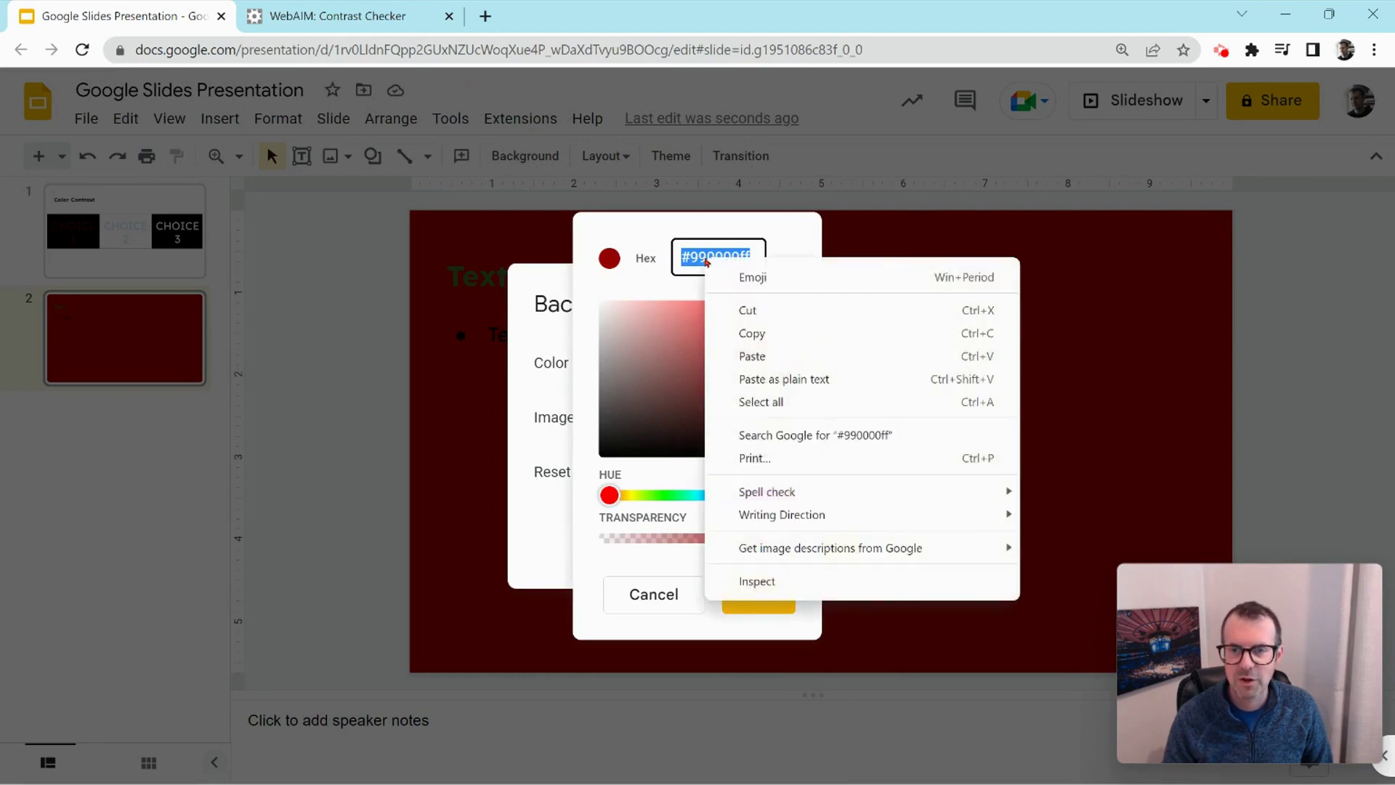
click(752, 338)
click(745, 601)
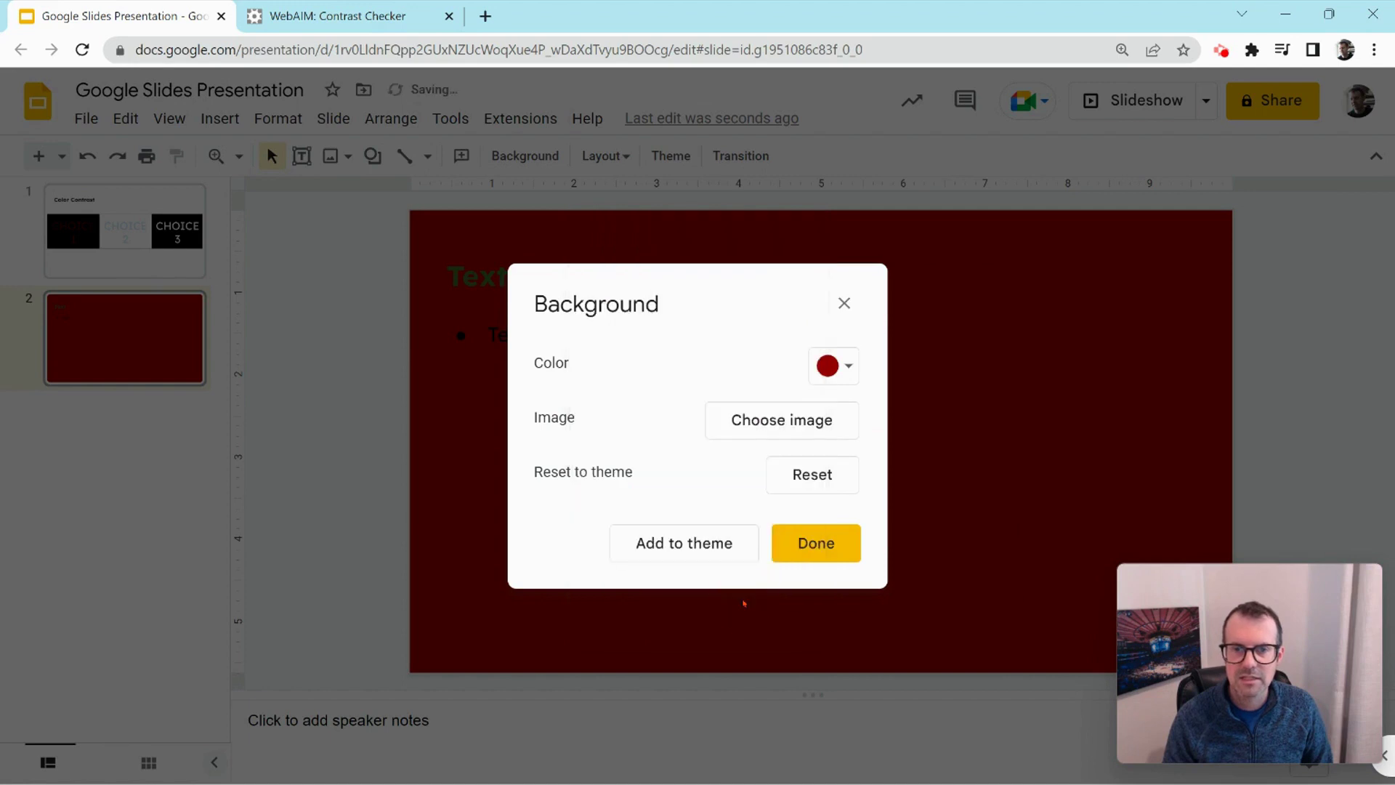
Step: In WebAIM, replace the #FFFFFF background colour with #990000
click(803, 557)
click(366, 7)
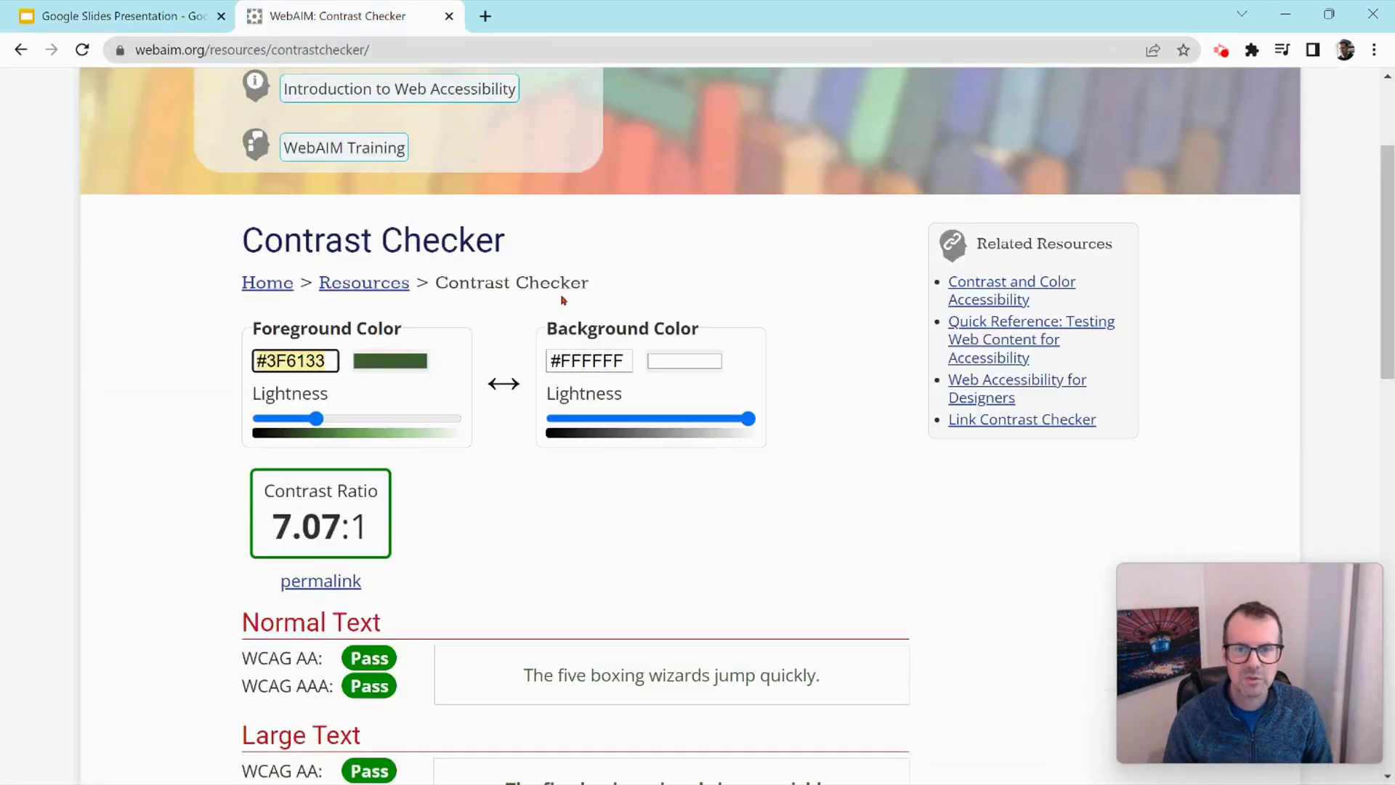
click(585, 360)
right_click(585, 361)
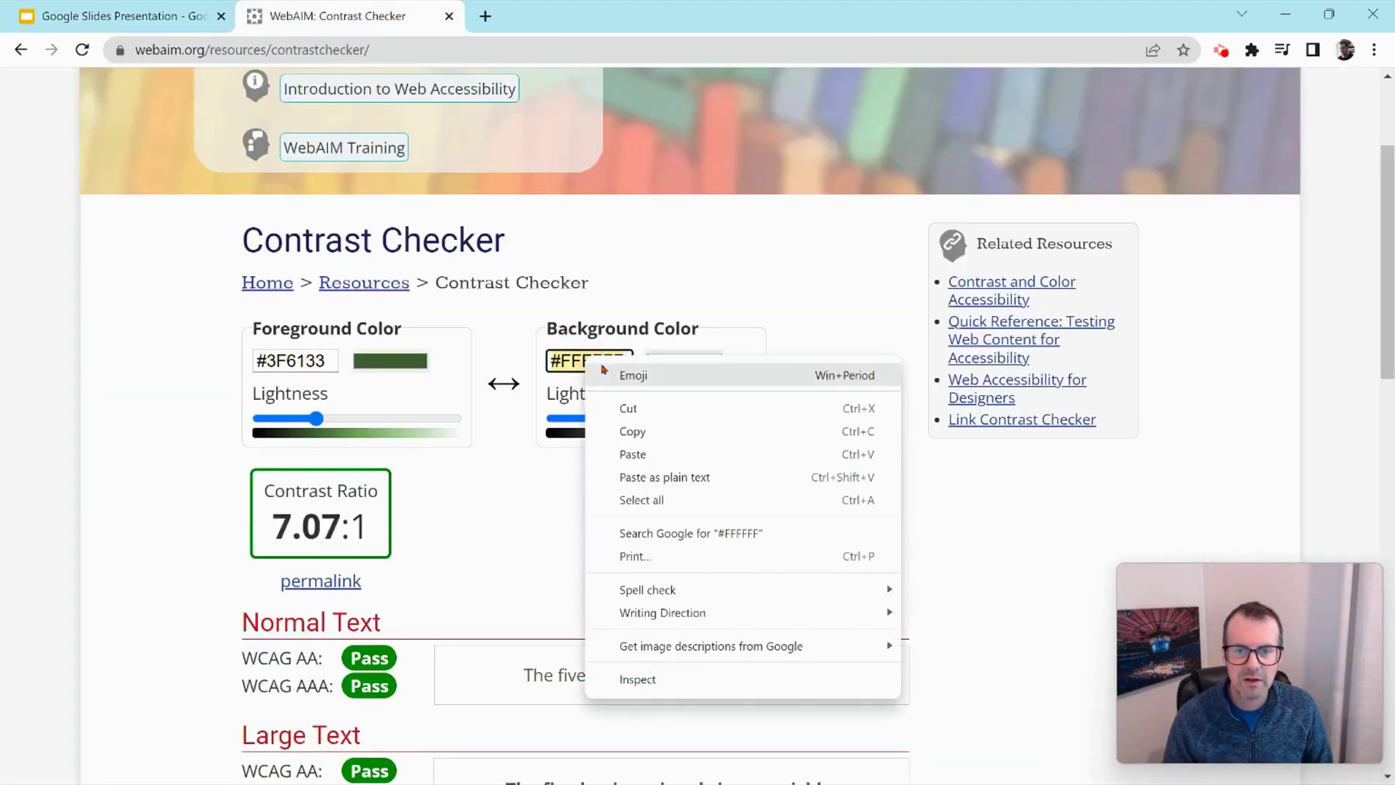
click(639, 452)
click(770, 487)
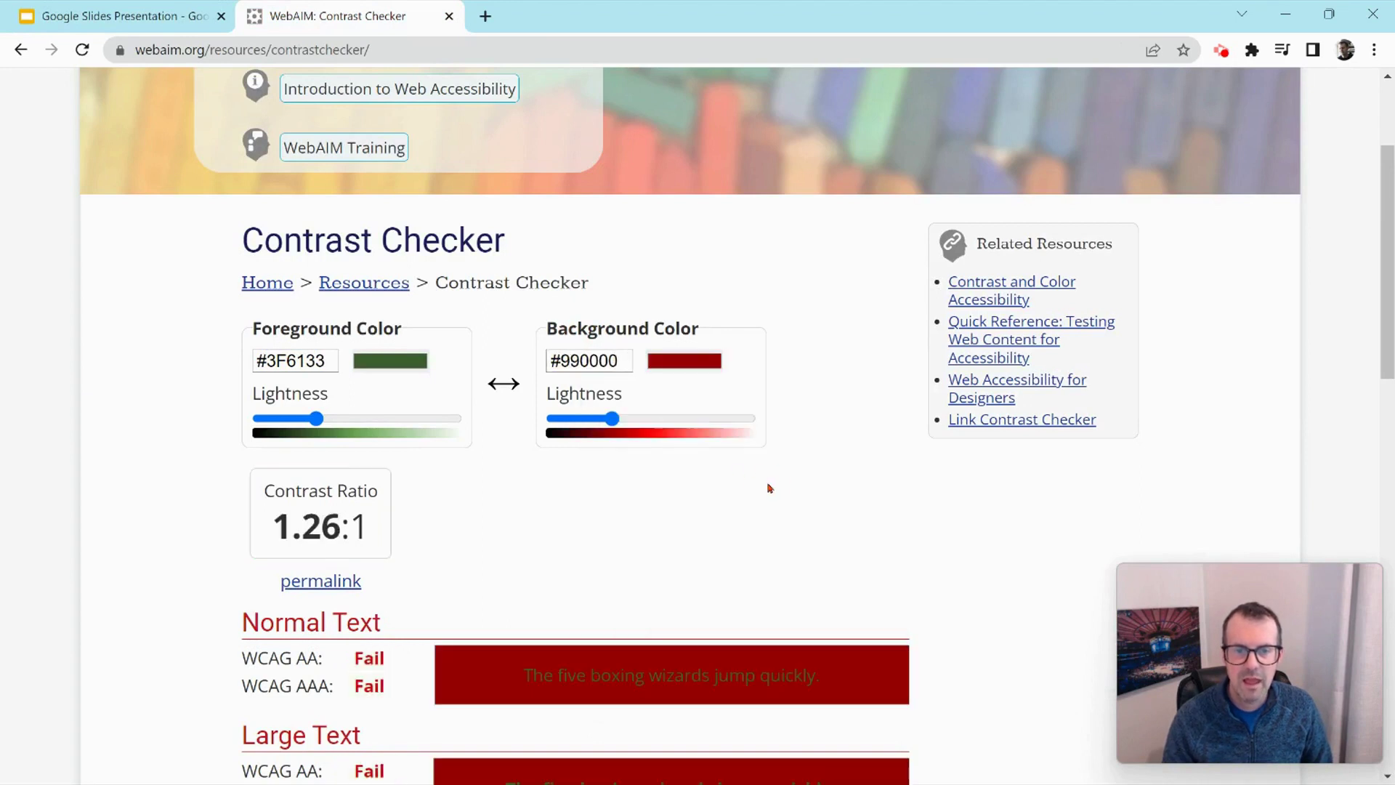
Step: Lighten the foreground to #DFECDA so AAA passes, and copy that hex
scroll(769, 487, down, 4)
scroll(769, 487, up, 1)
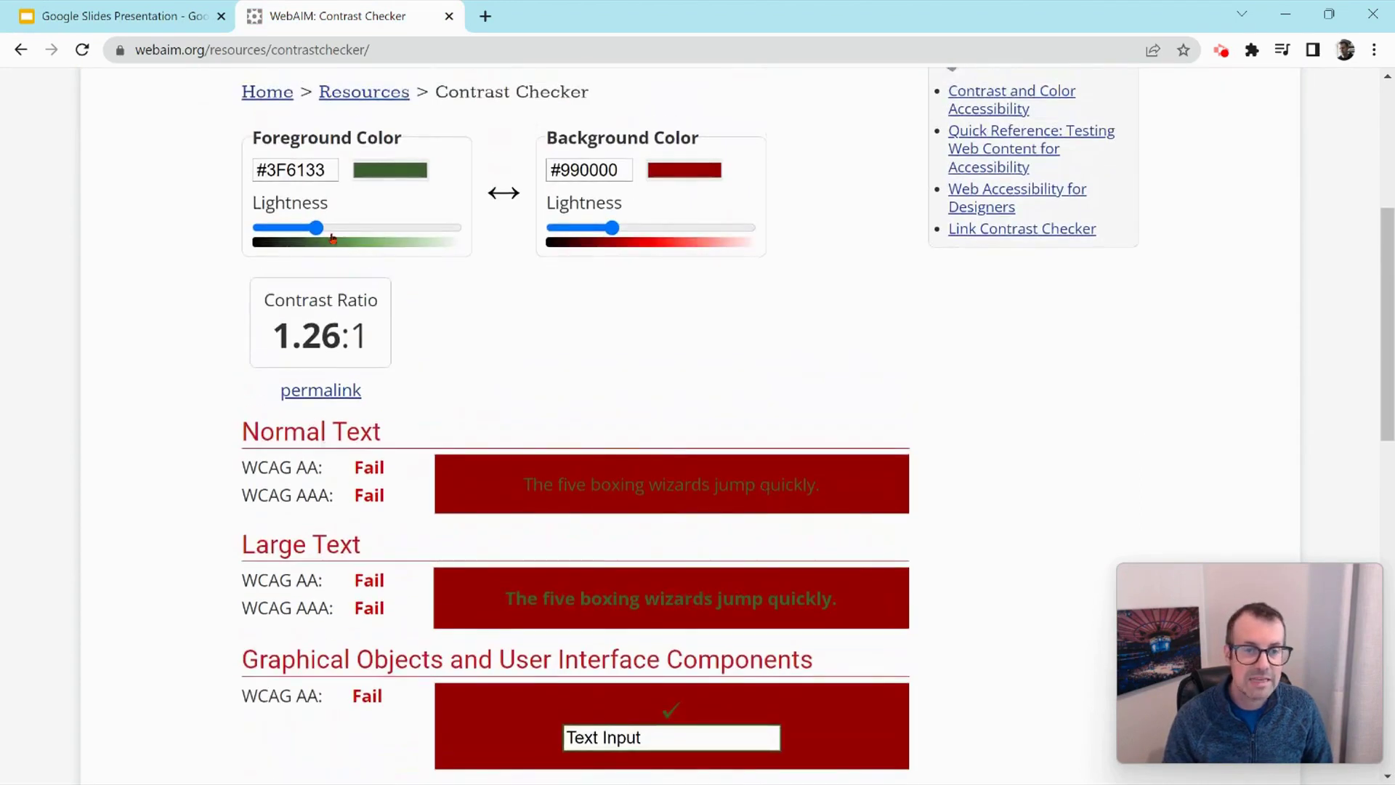
drag(316, 228, 378, 227)
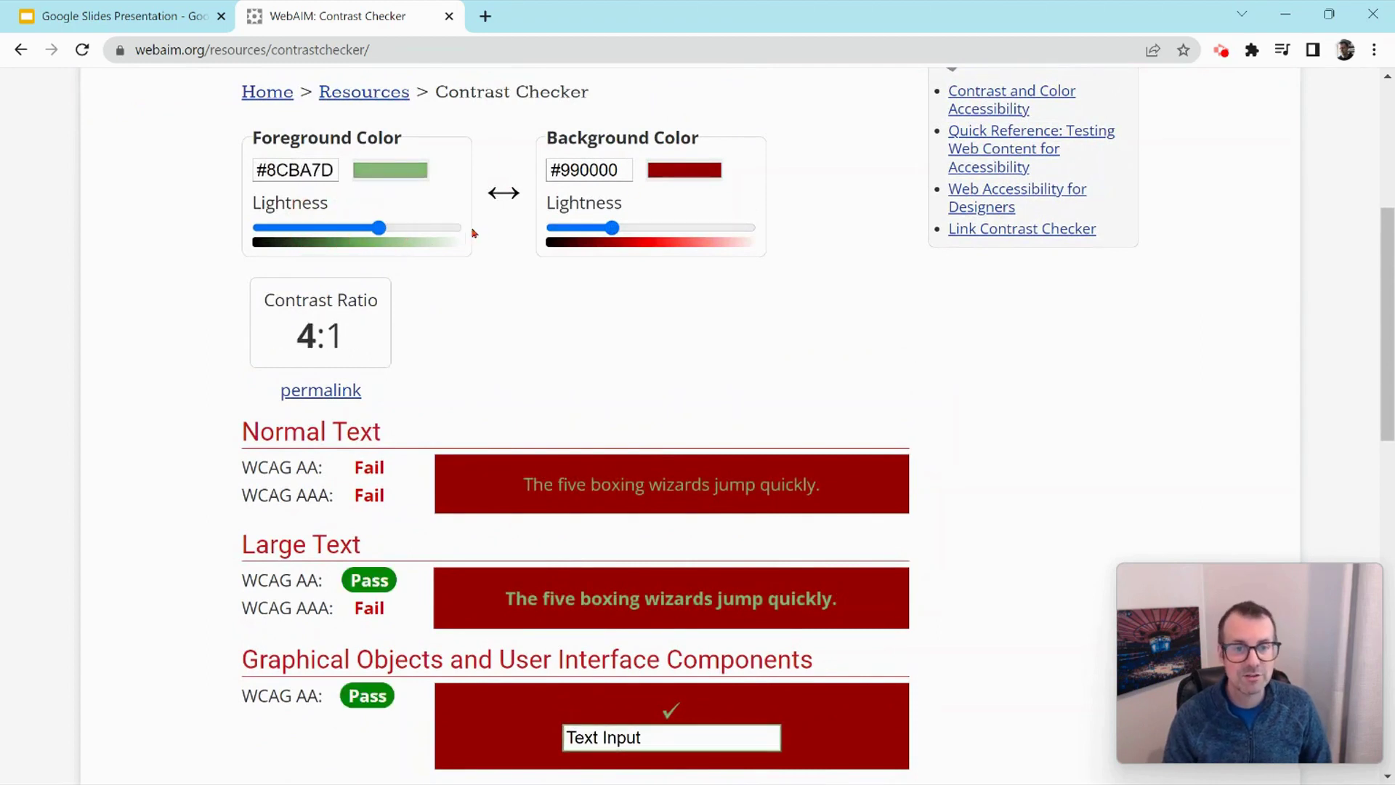
drag(376, 229, 434, 229)
scroll(450, 320, up, 1)
triple_click(294, 264)
right_click(295, 264)
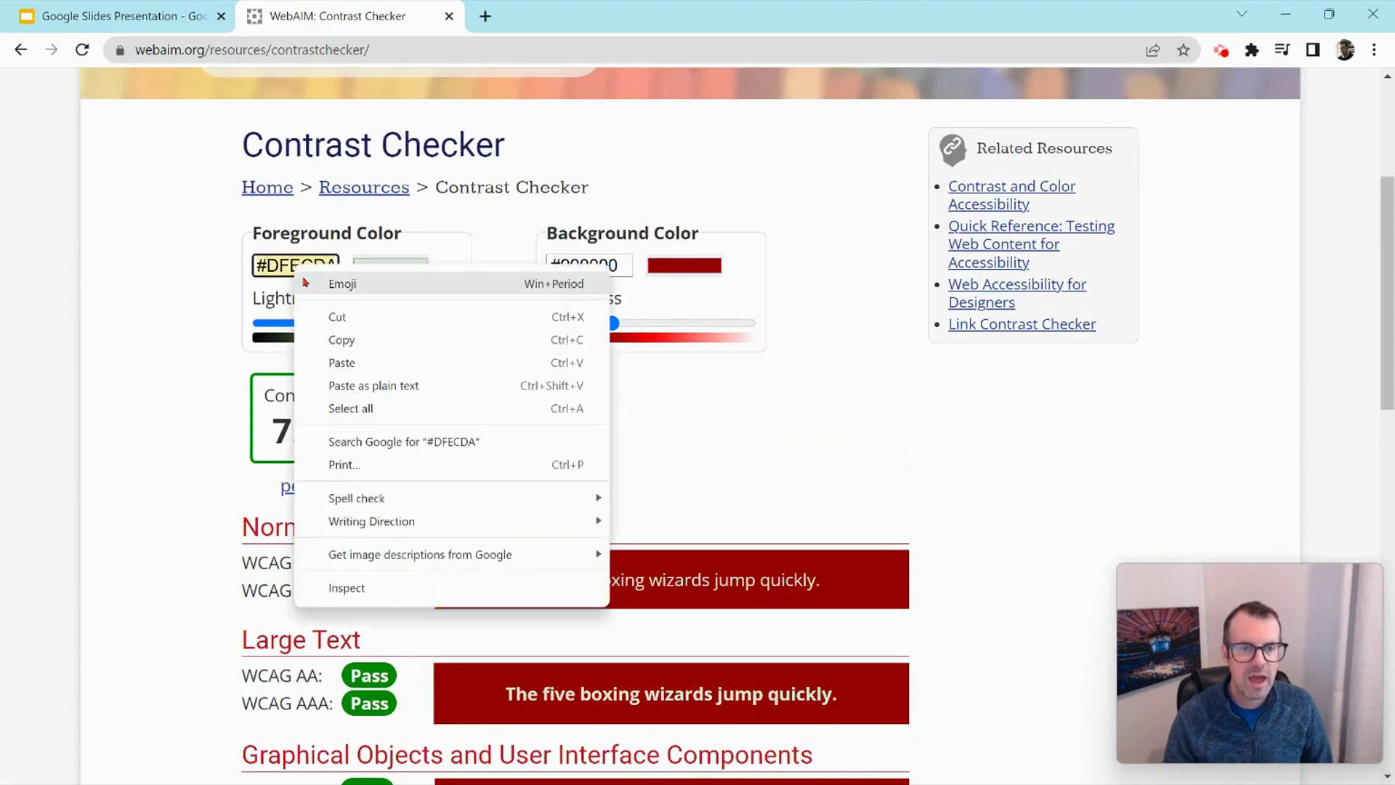
click(330, 339)
Step: Paste #DFECDA as the custom text colour of the slide 2 title 'Text'
click(145, 29)
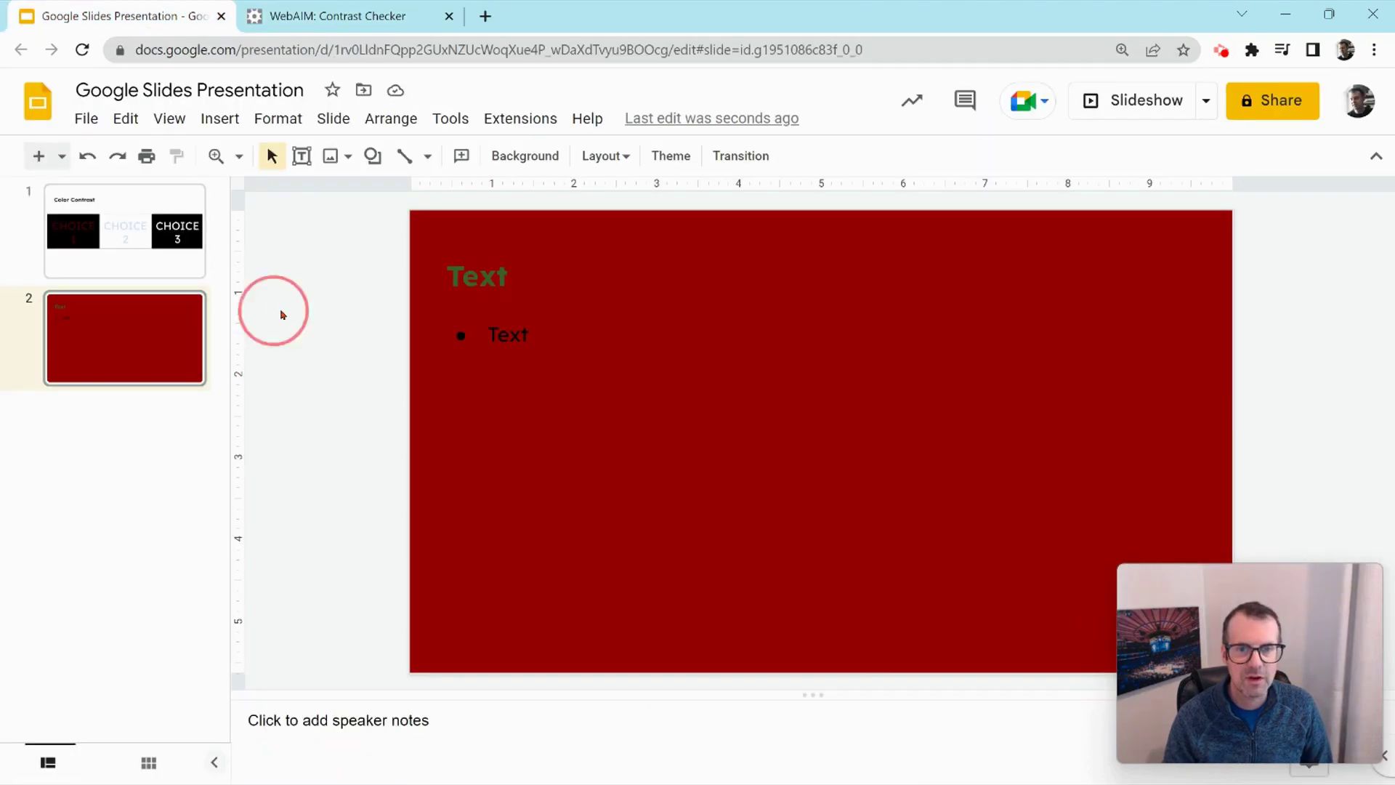
click(483, 283)
double_click(483, 283)
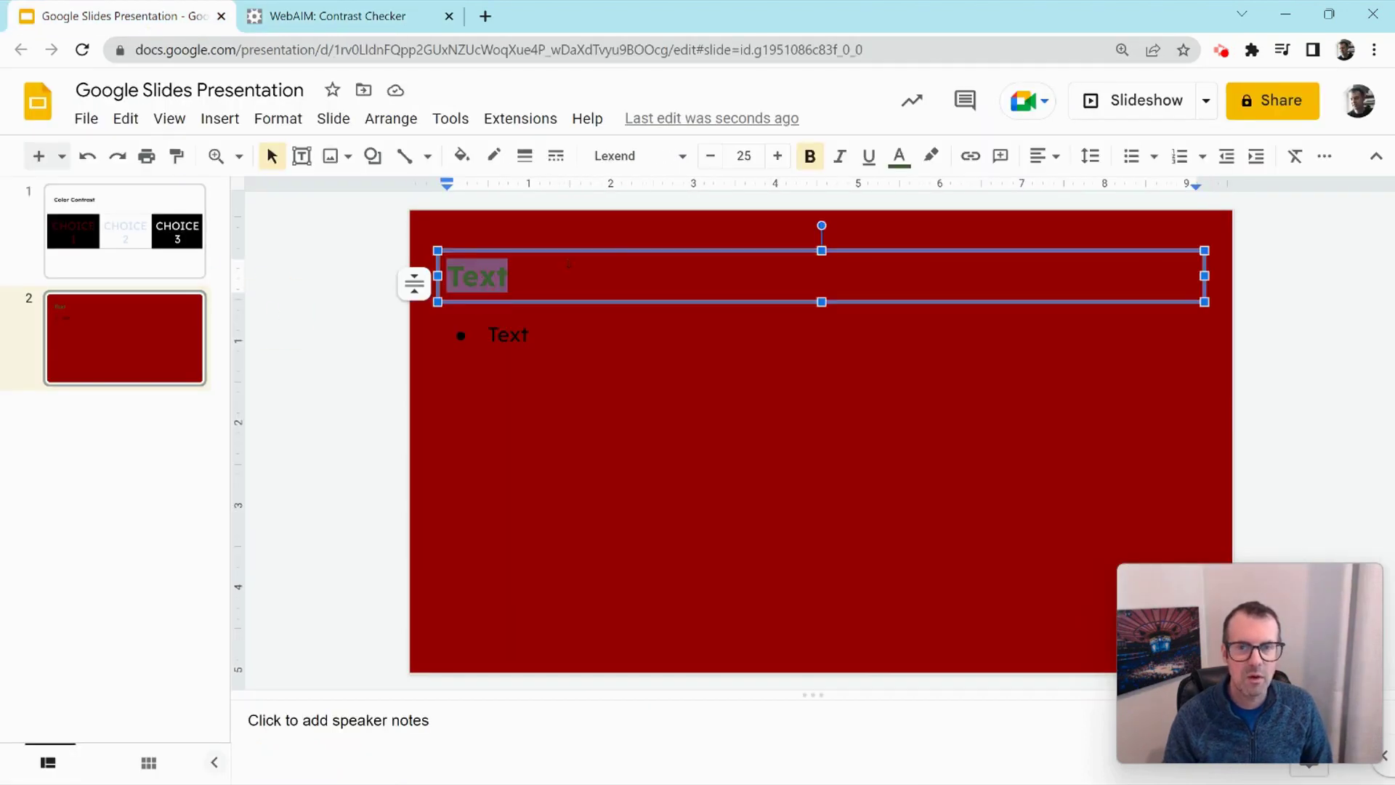
click(900, 157)
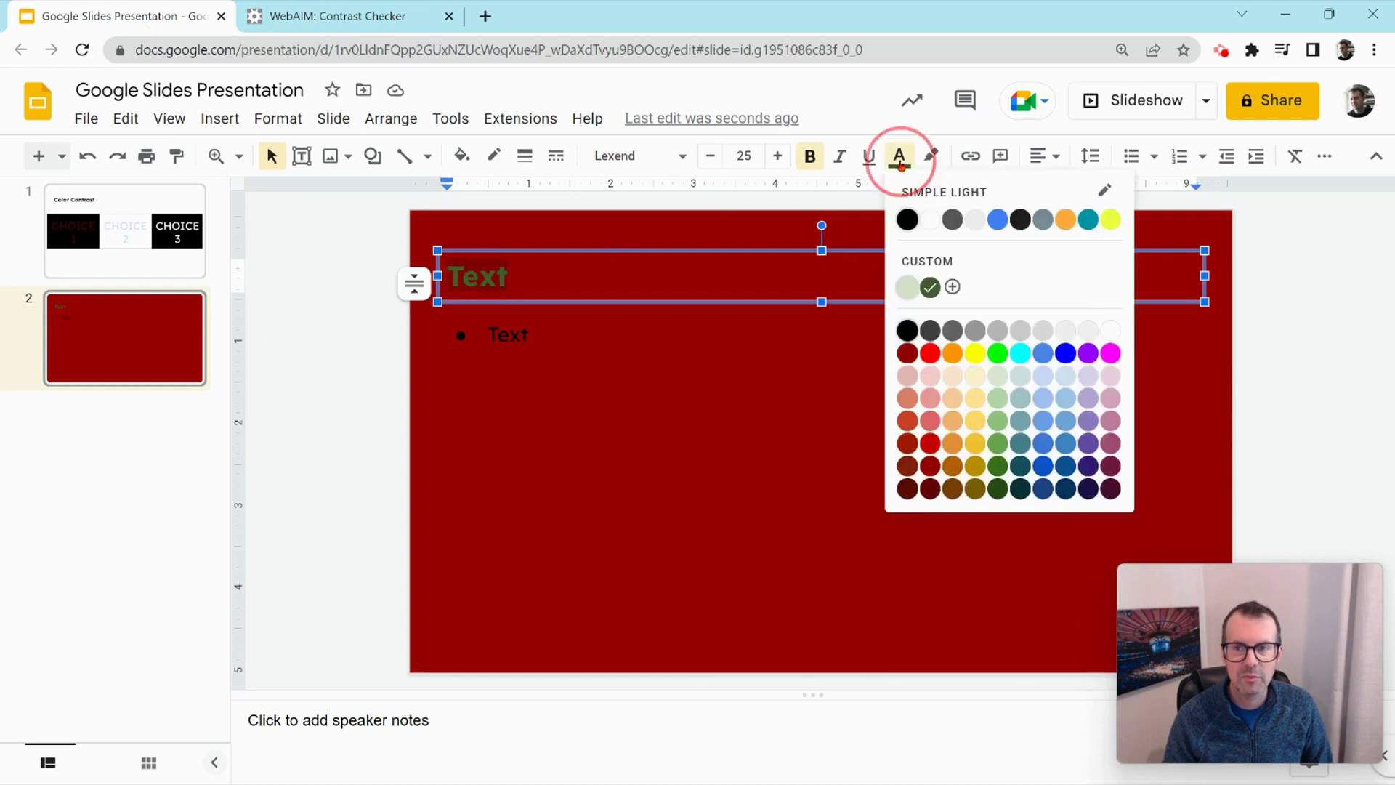
click(952, 286)
right_click(716, 283)
click(762, 382)
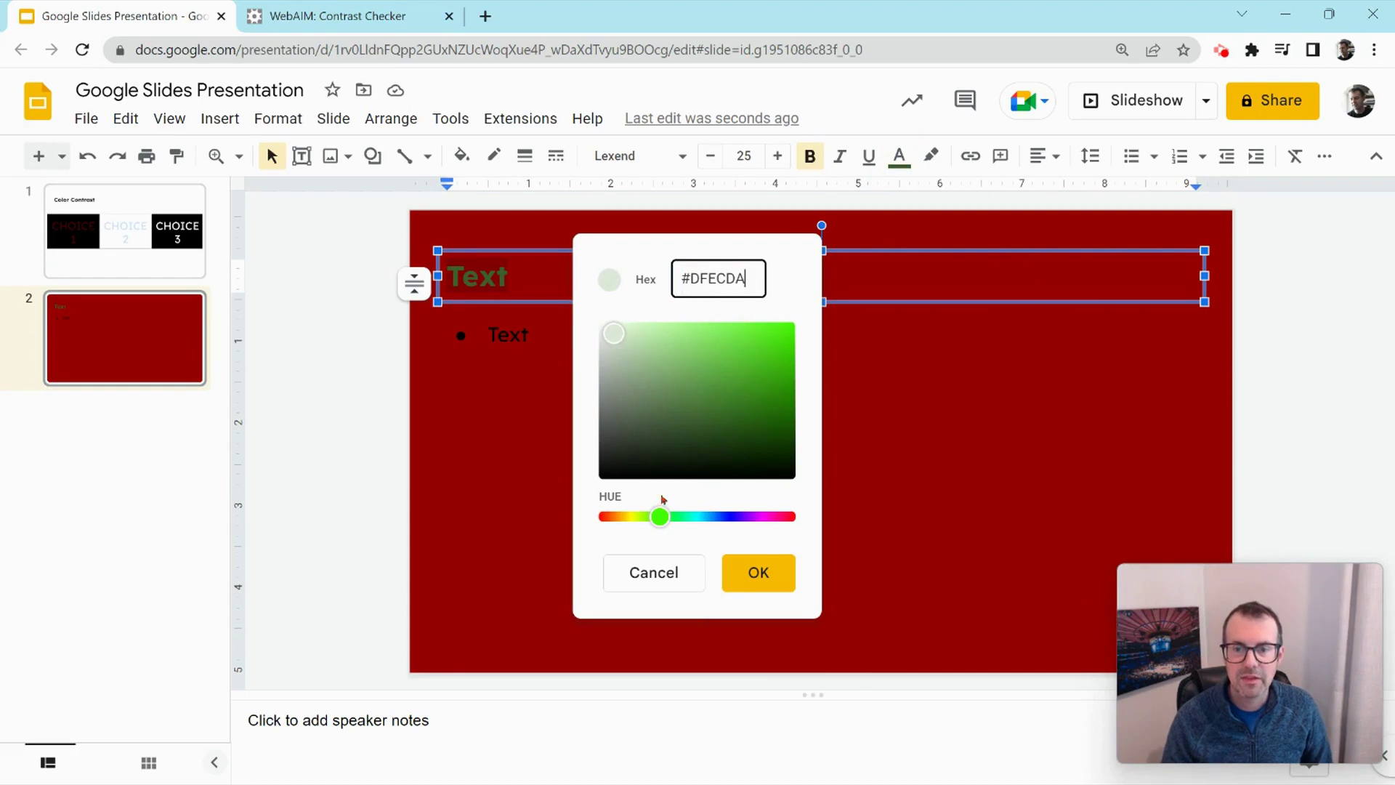
click(753, 570)
click(742, 575)
click(351, 431)
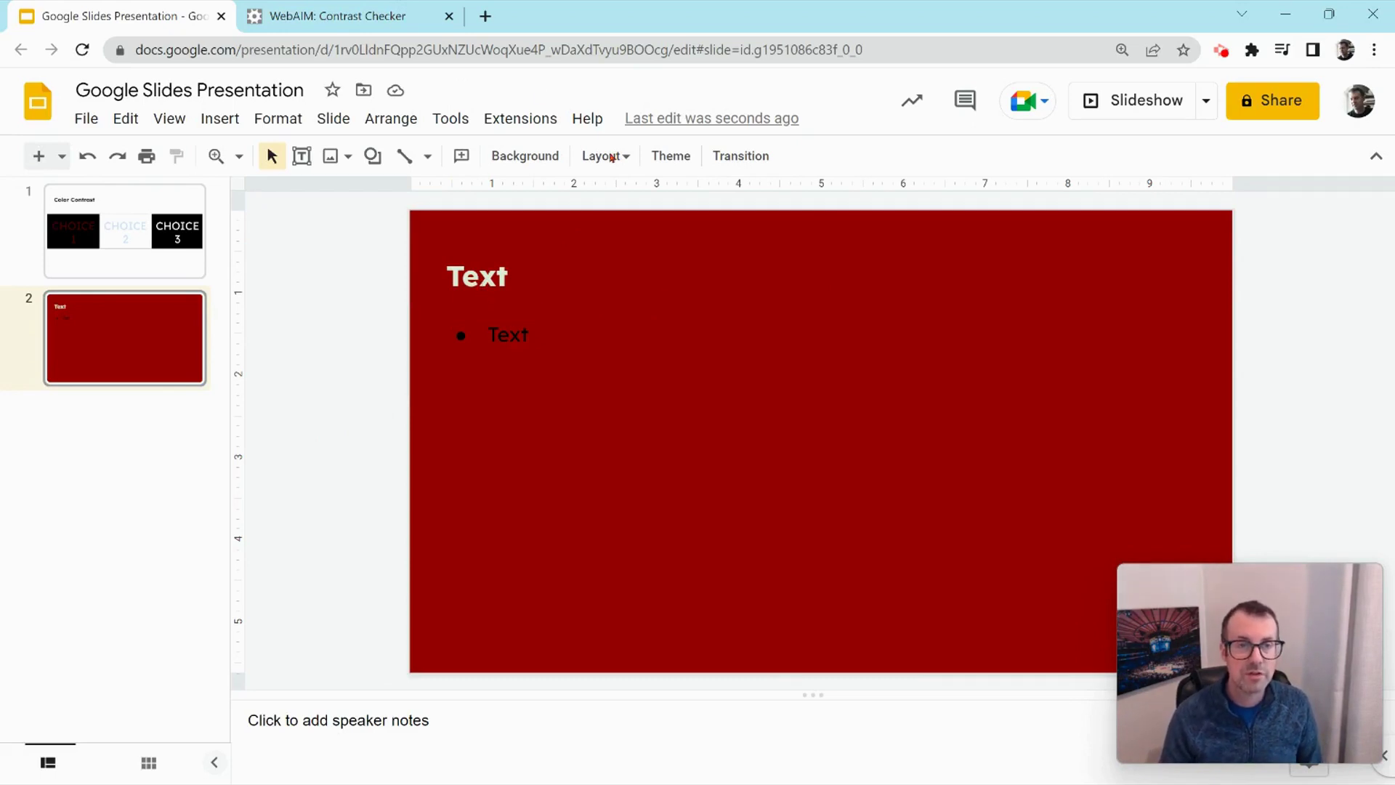
click(404, 17)
scroll(468, 314, up, 1)
scroll(465, 305, down, 2)
click(143, 25)
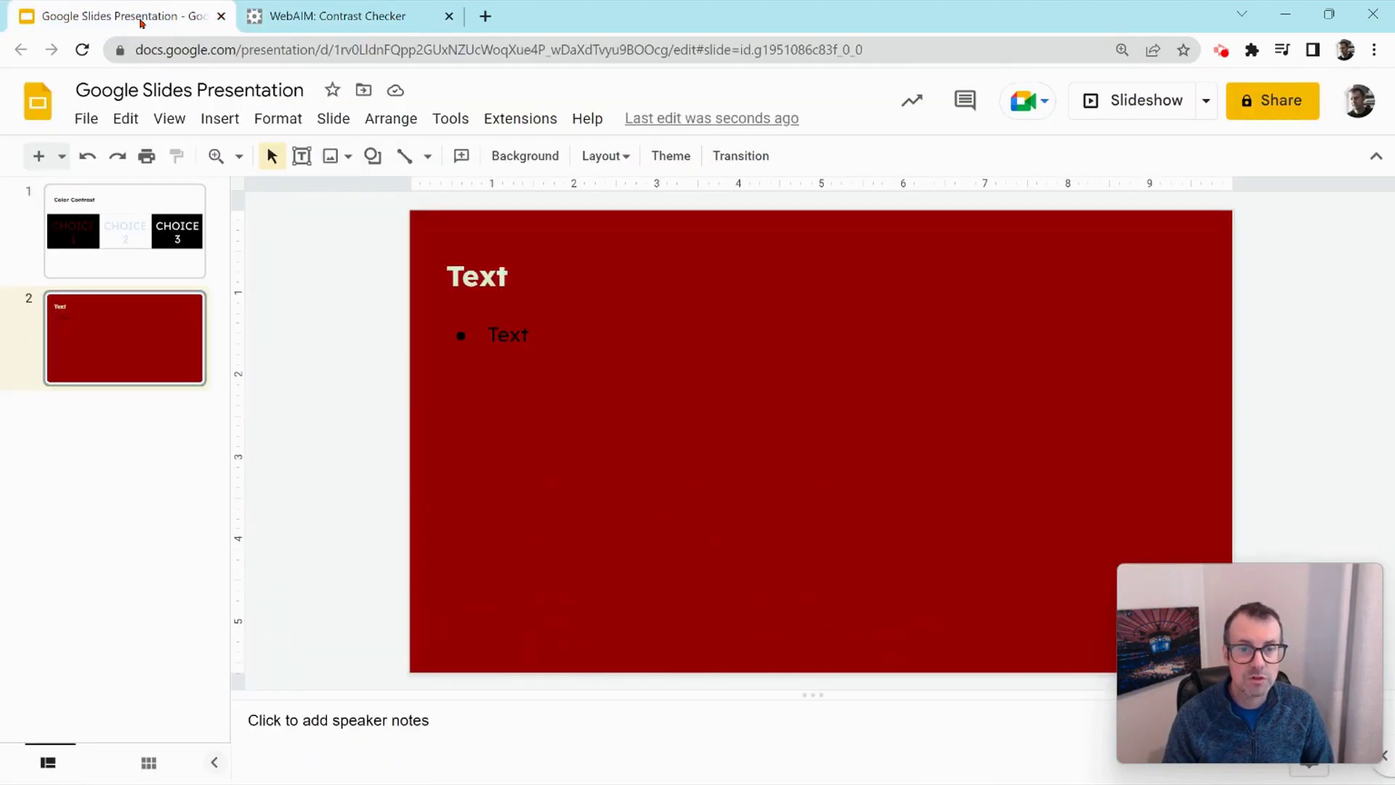